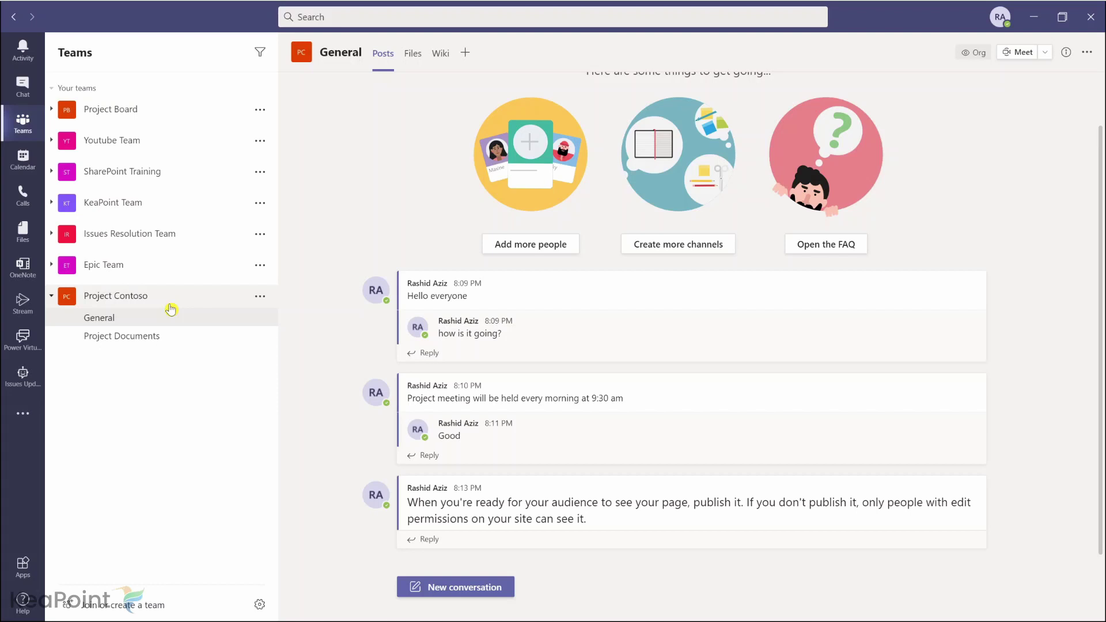
Open the empty Files library of Project Contoso's Raise Invoices channel and check its New menu
left_click(115, 295)
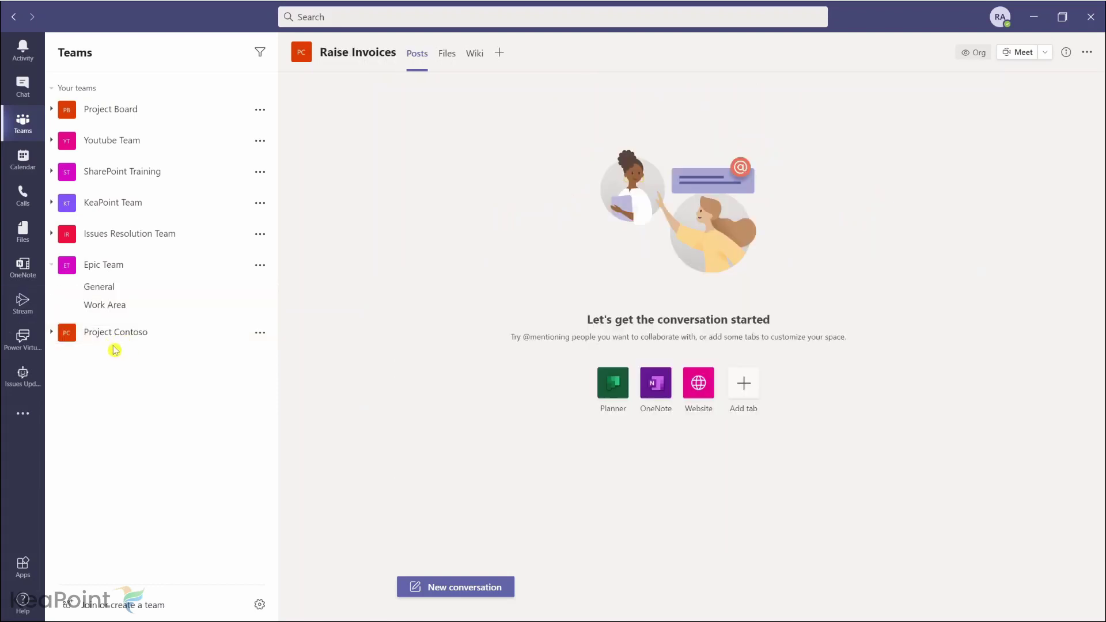
left_click(104, 332)
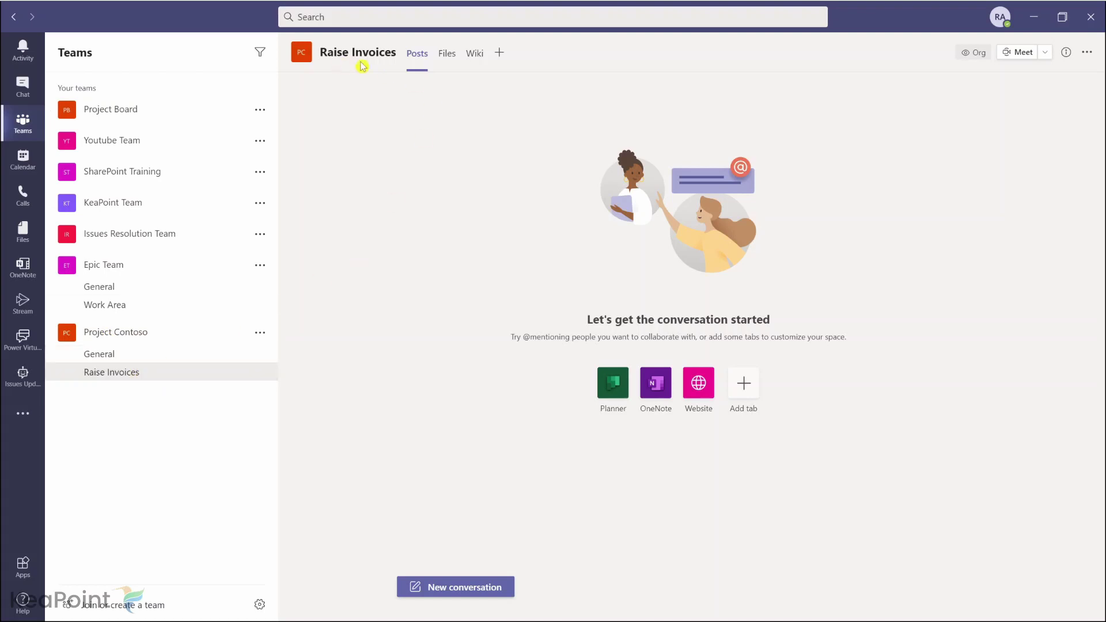
left_click(447, 55)
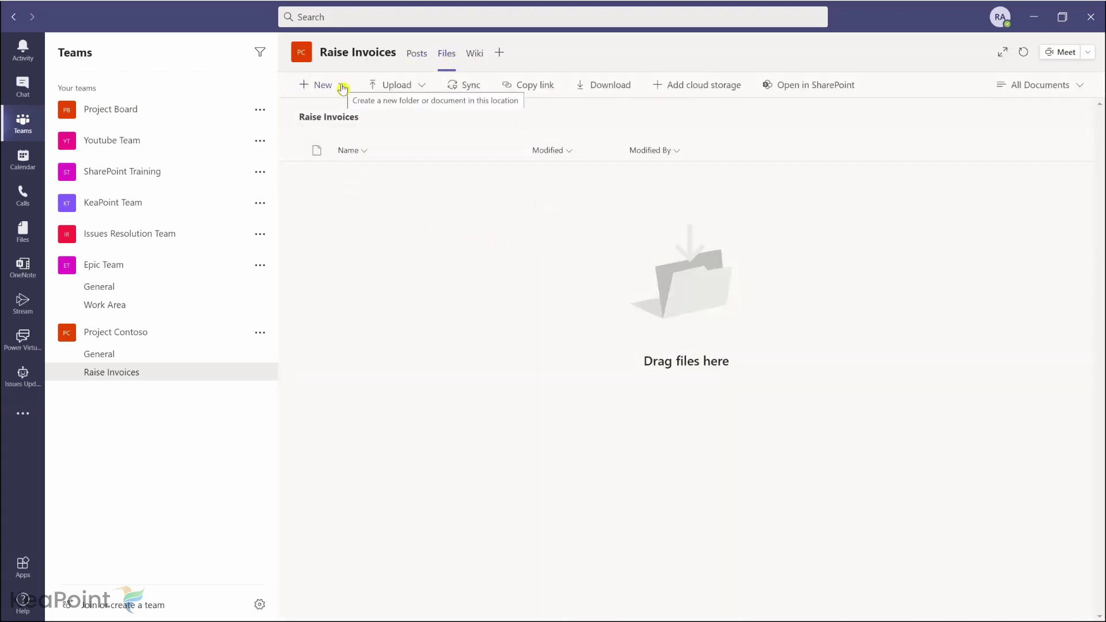
left_click(342, 86)
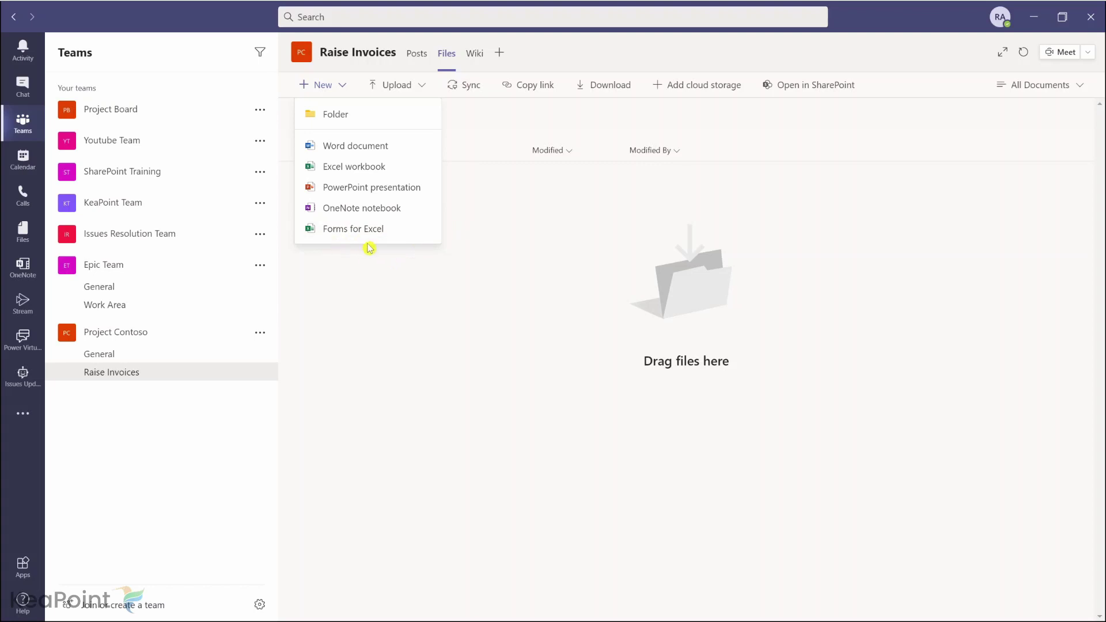
left_click(495, 287)
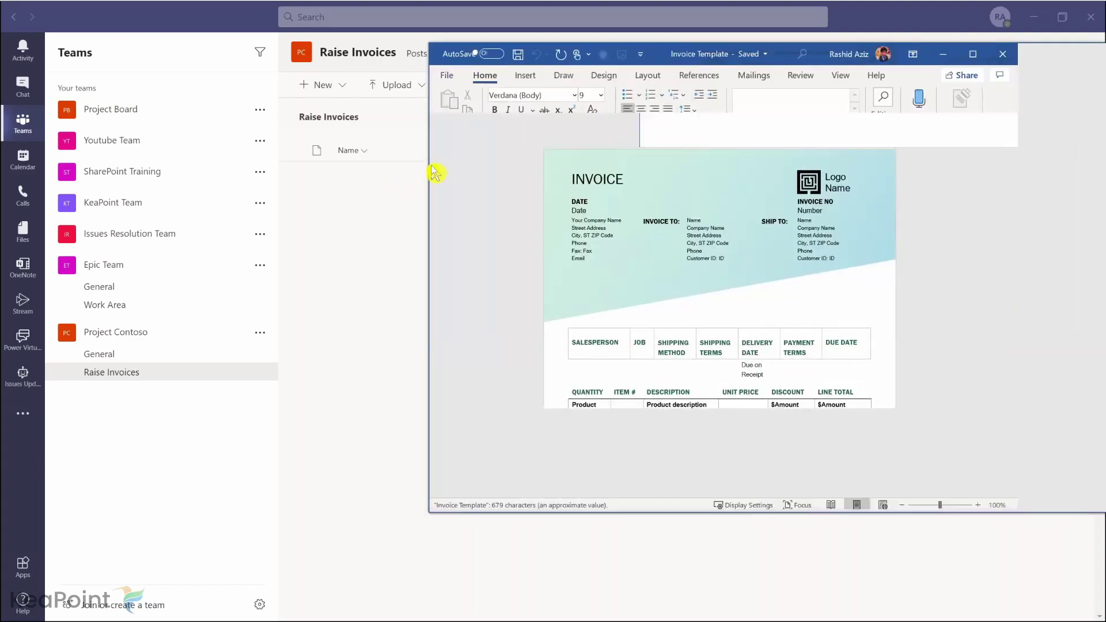
left_click_drag(437, 173, 664, 84)
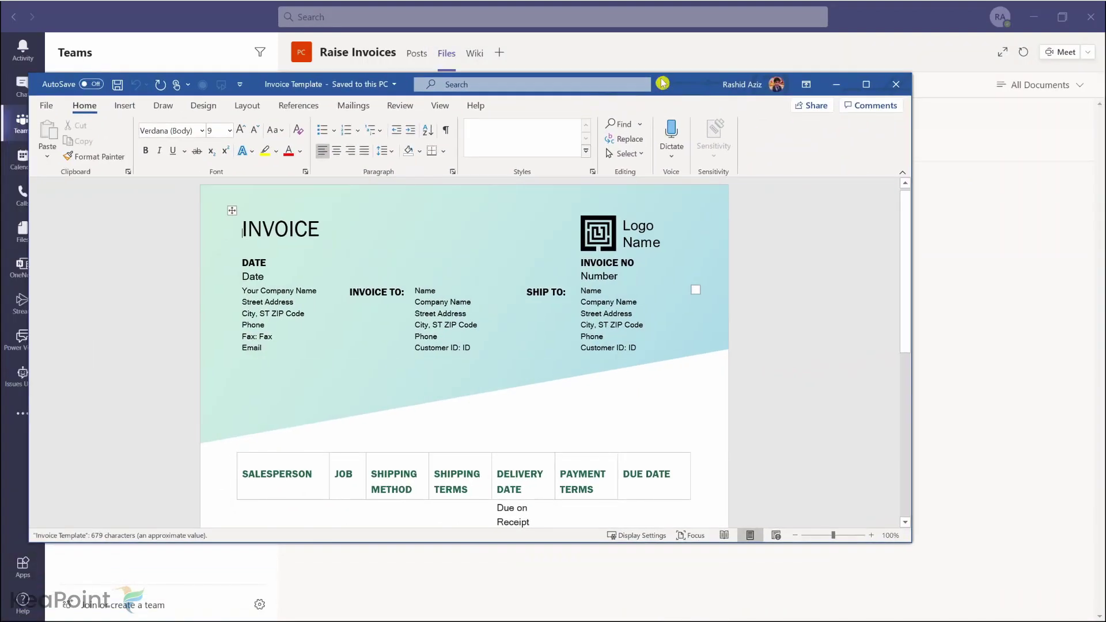
scroll(548, 281, "down", 3)
scroll(549, 282, "up", 3)
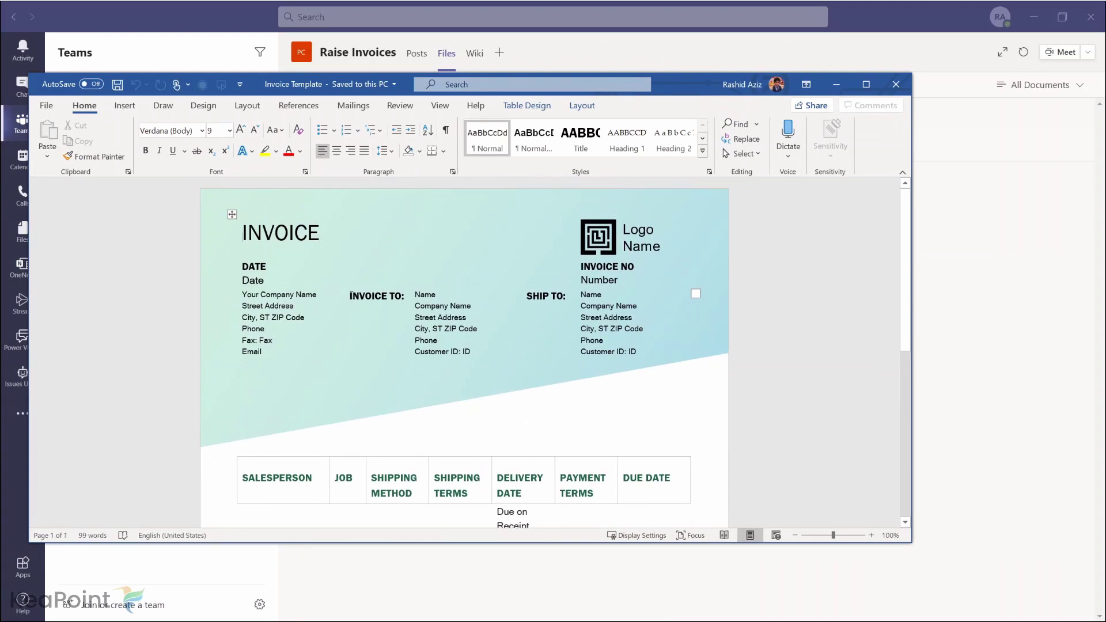
scroll(329, 324, "down", 1)
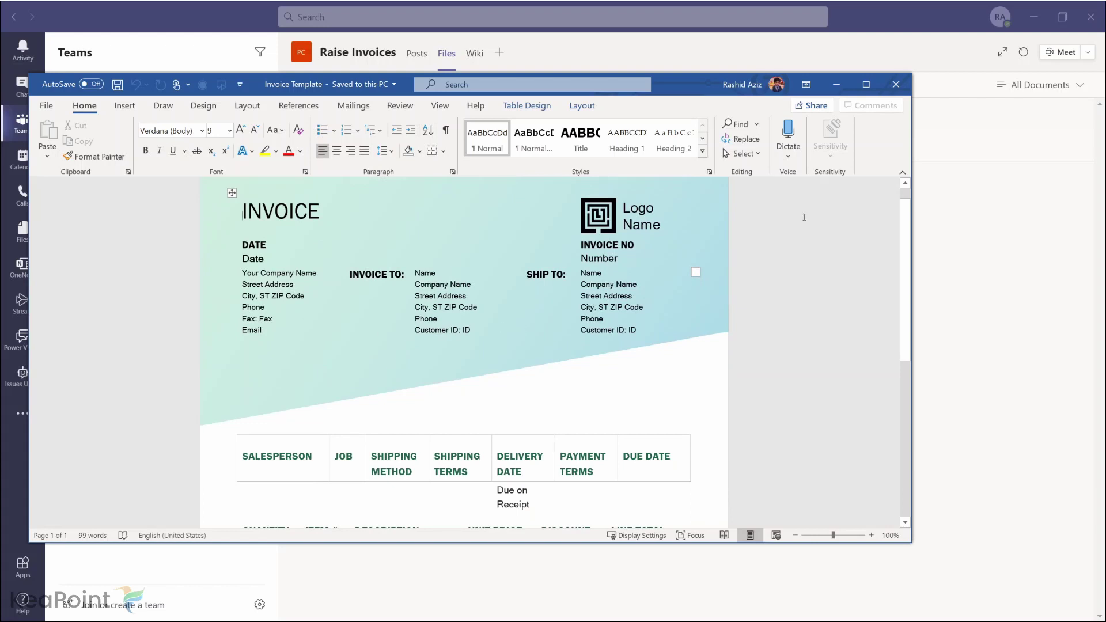
left_click(836, 84)
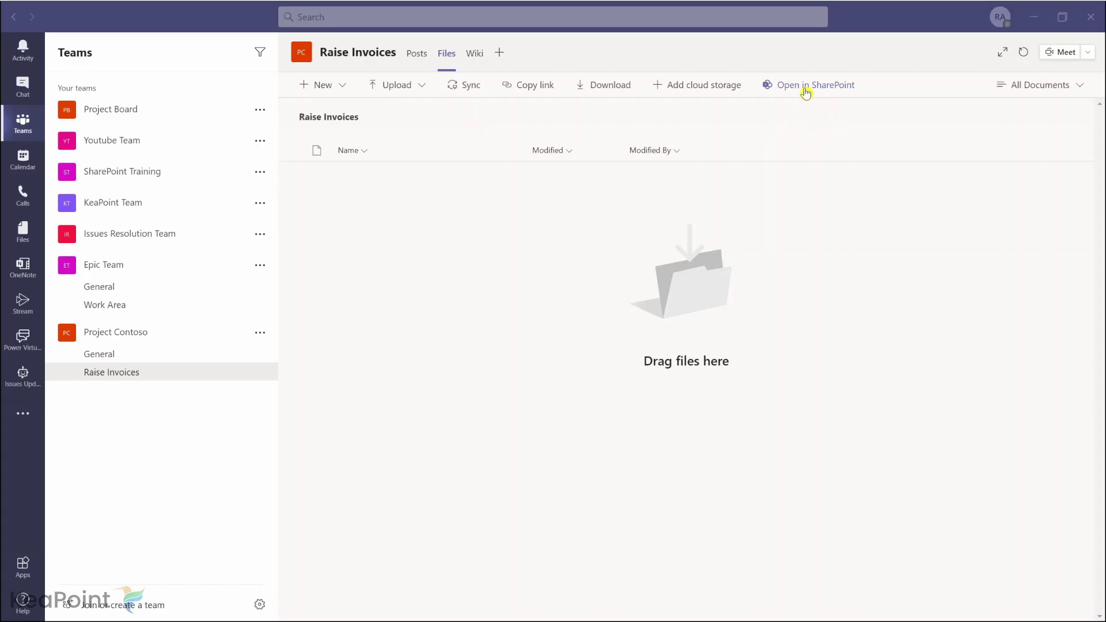
left_click(805, 86)
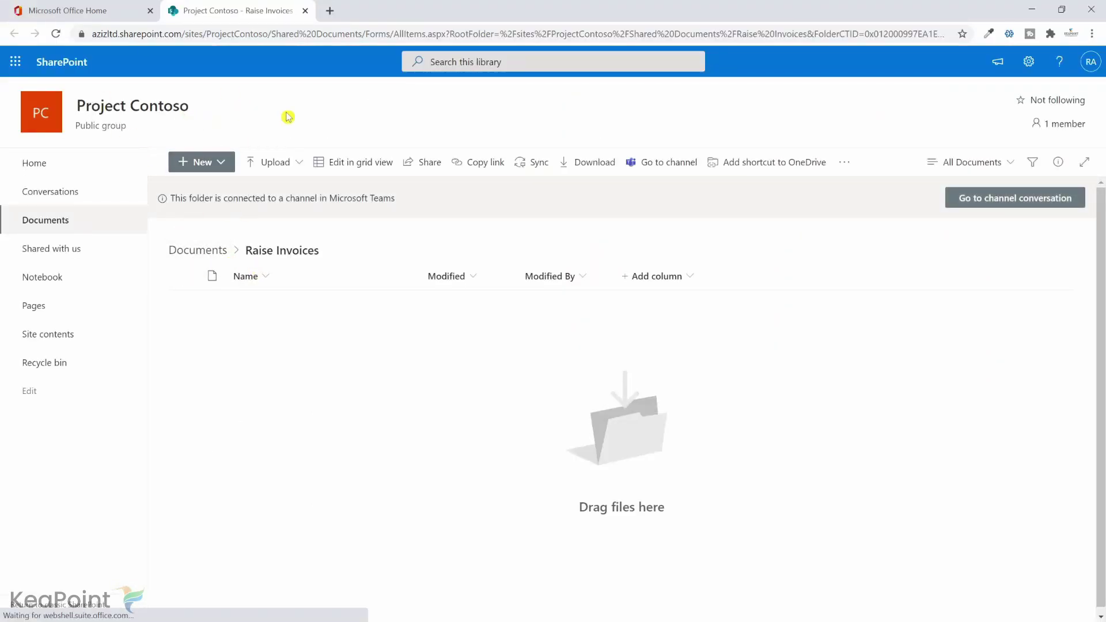
Set Allow management of content types to Yes in the Documents library's advanced settings
left_click(1029, 62)
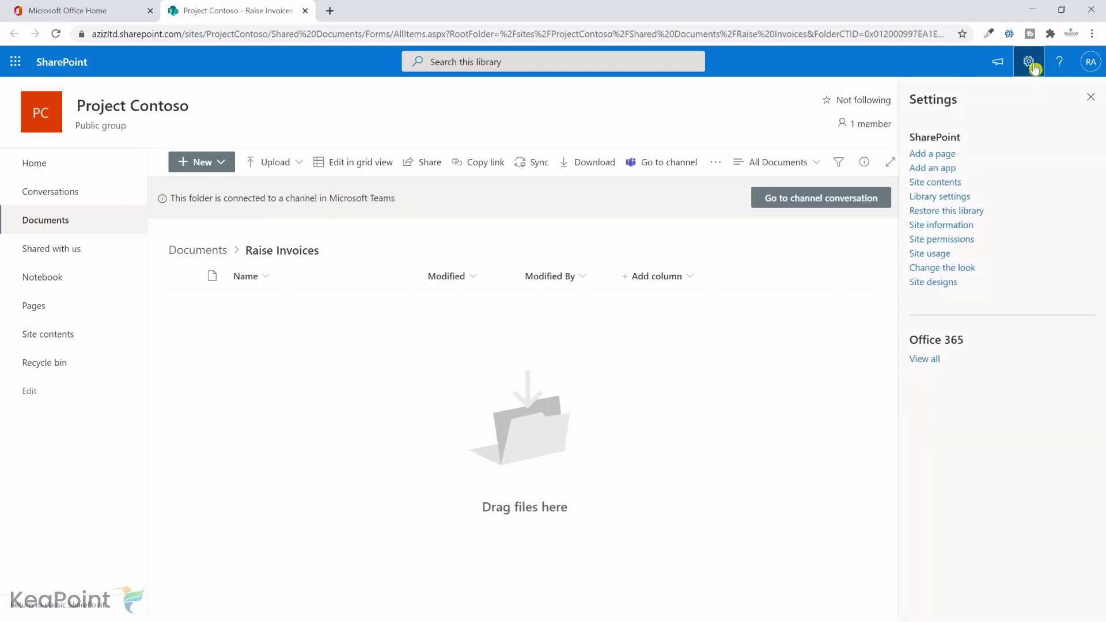
left_click(940, 196)
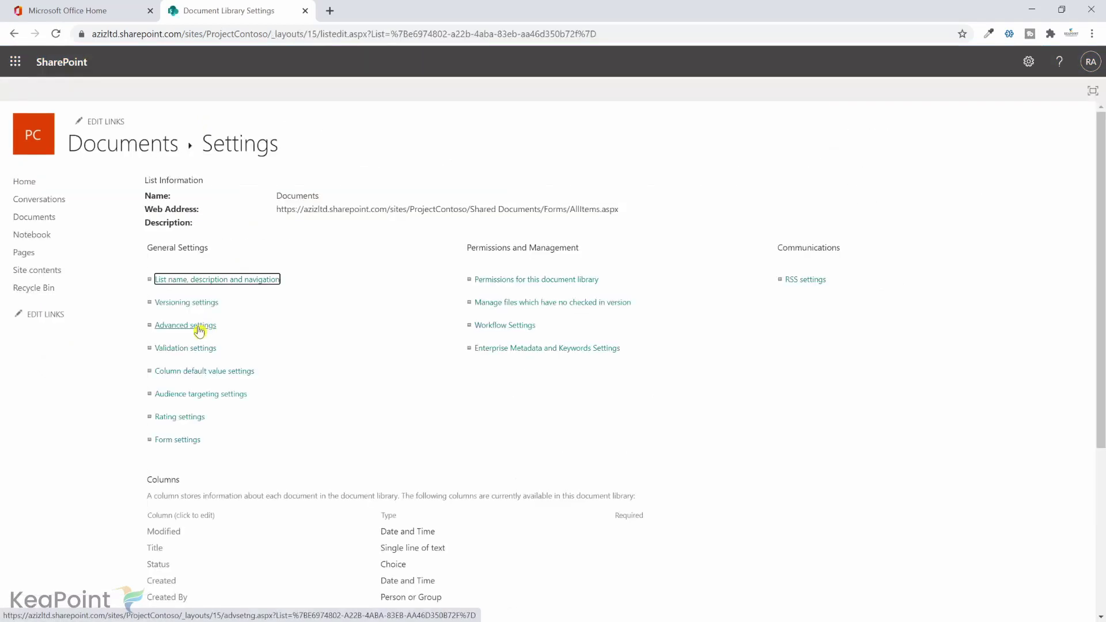
left_click(185, 325)
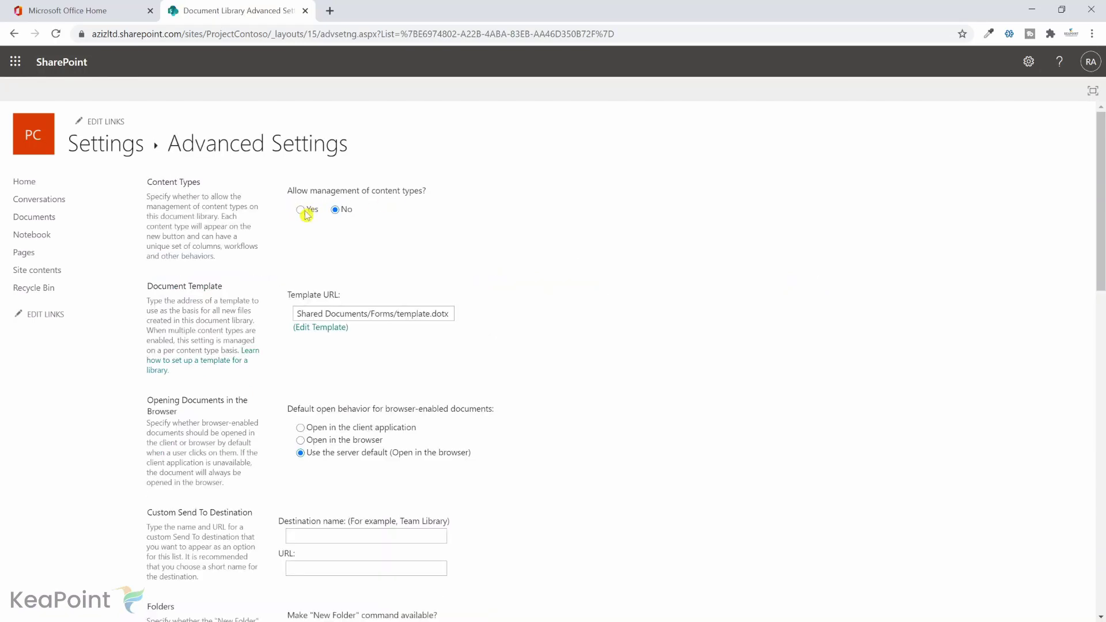
scroll(553, 320, "down", 10)
scroll(553, 319, "down", 5)
left_click(442, 562)
scroll(370, 360, "down", 2)
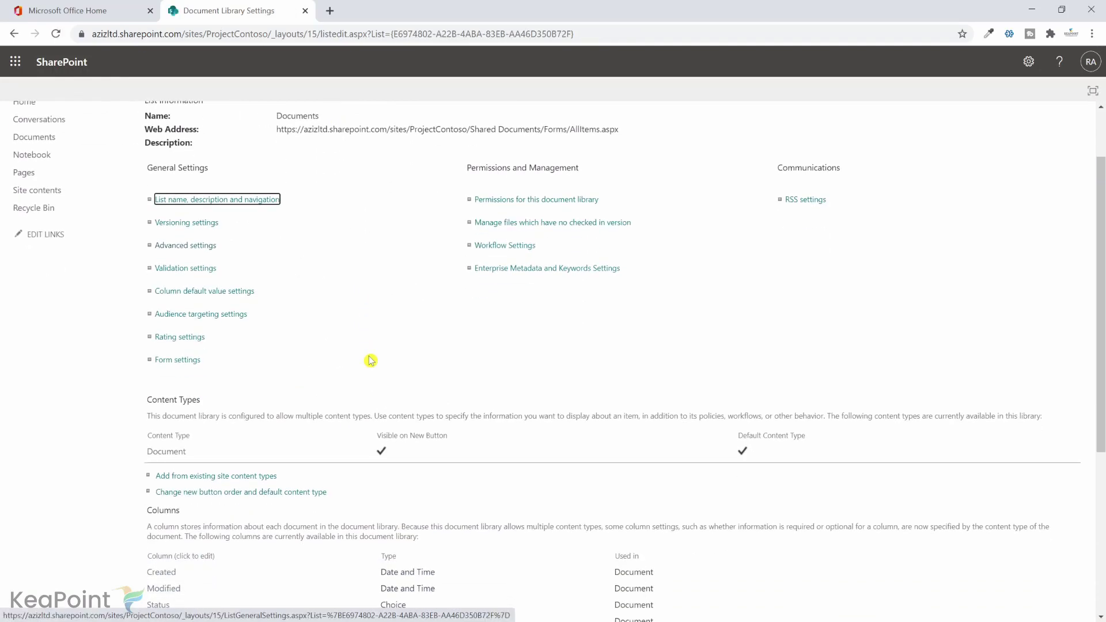
scroll(370, 360, "down", 2)
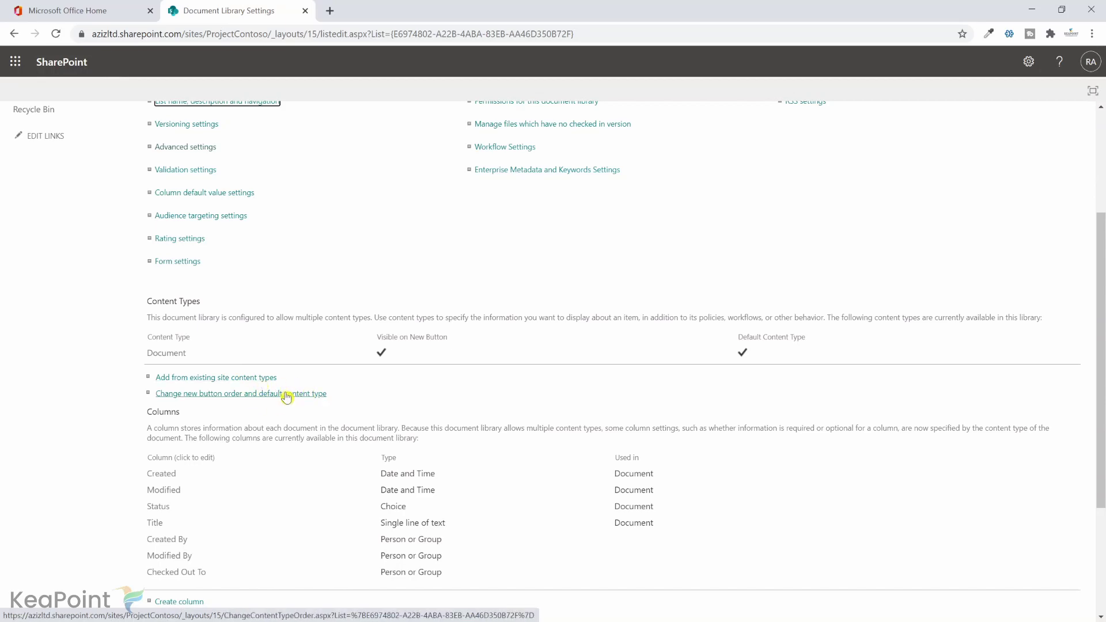
scroll(287, 397, "up", 5)
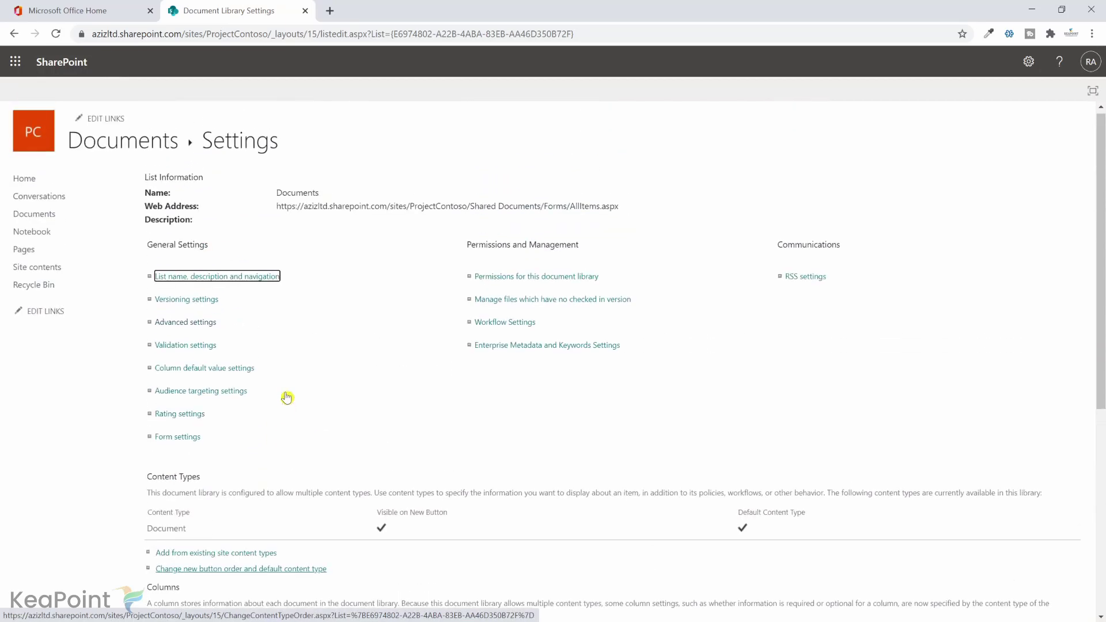
left_click(1030, 62)
Create site content type 'Invoice' with parent Document from Document Content Types
left_click(934, 197)
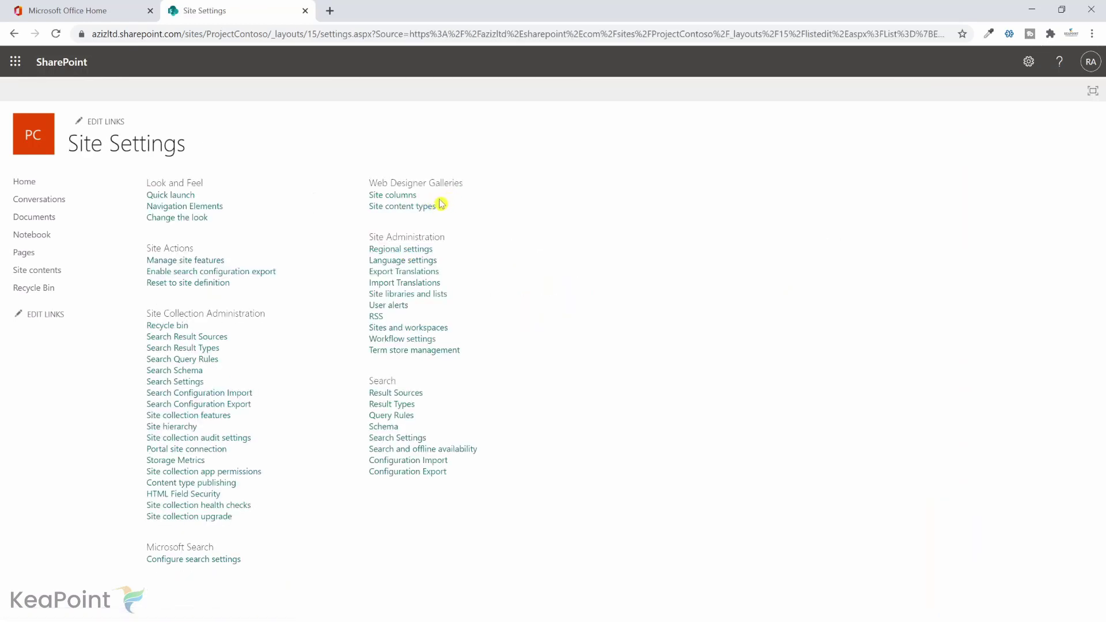
left_click(404, 207)
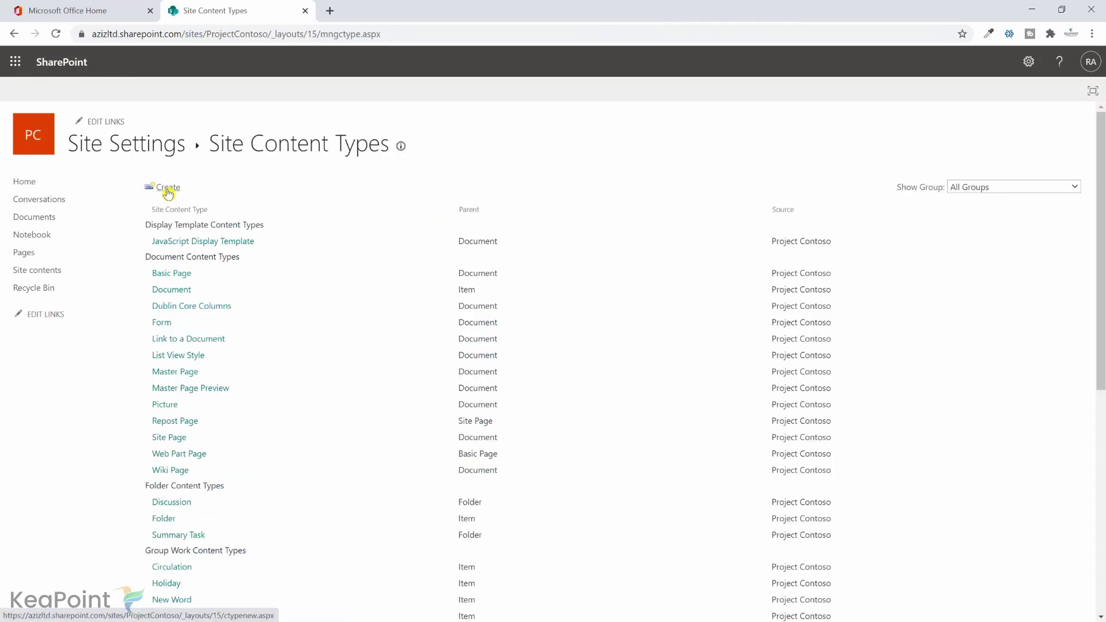
left_click(168, 187)
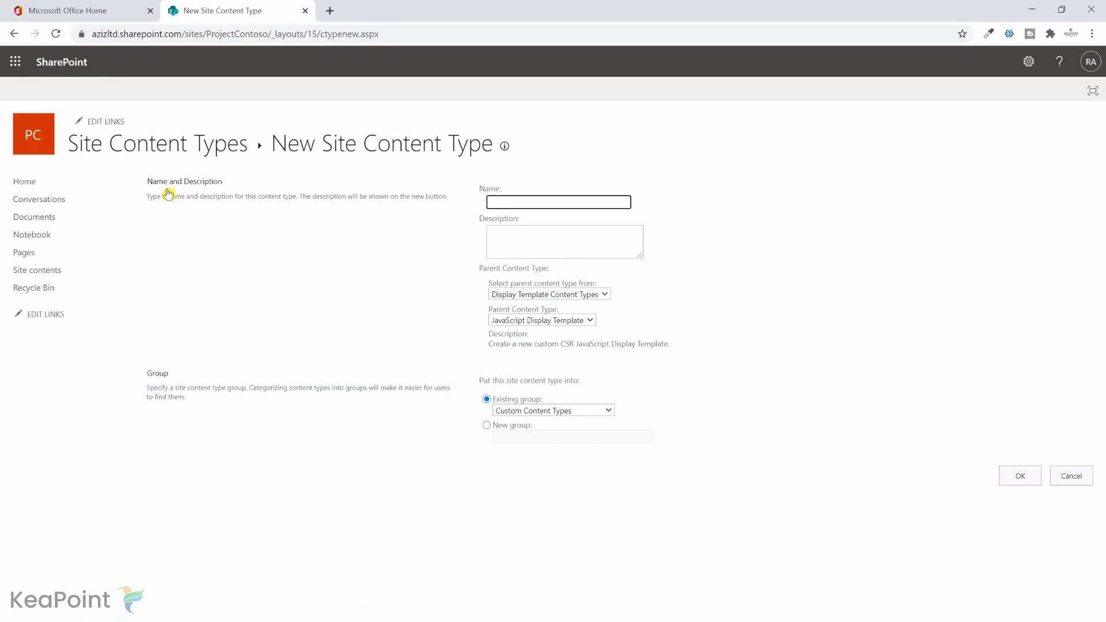
type("Invoice")
left_click(570, 294)
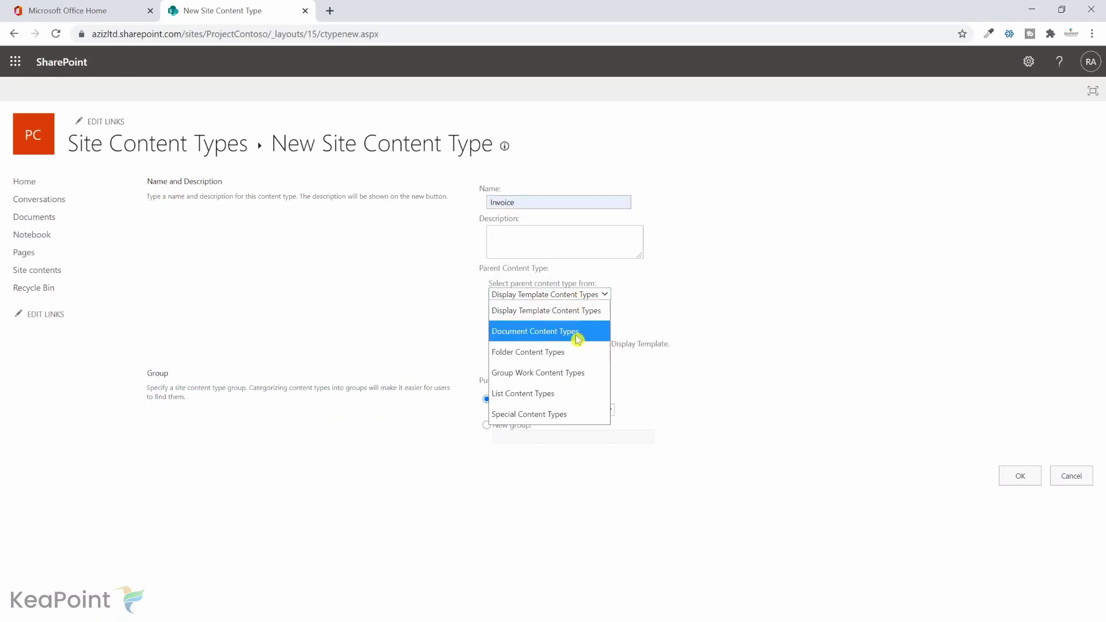
left_click(577, 333)
left_click(546, 321)
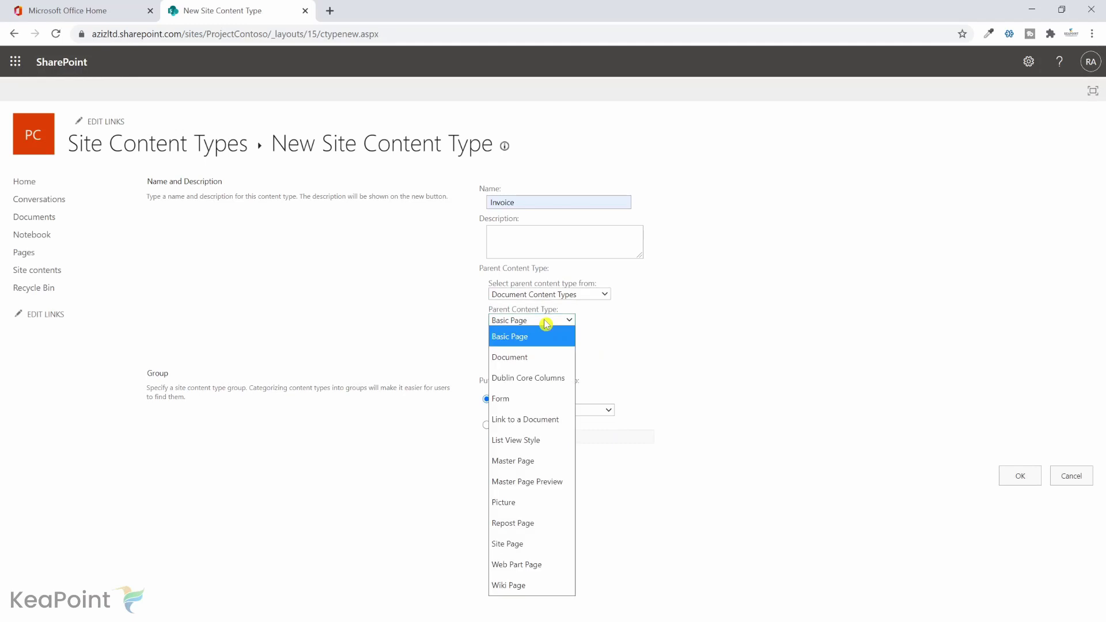
left_click(537, 358)
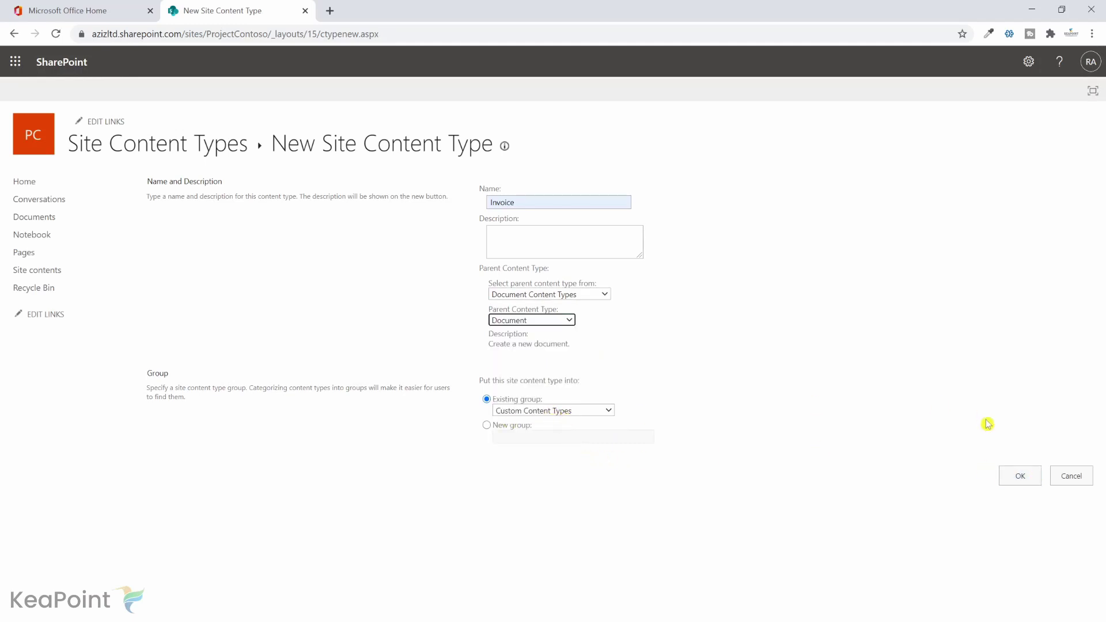
left_click(1020, 476)
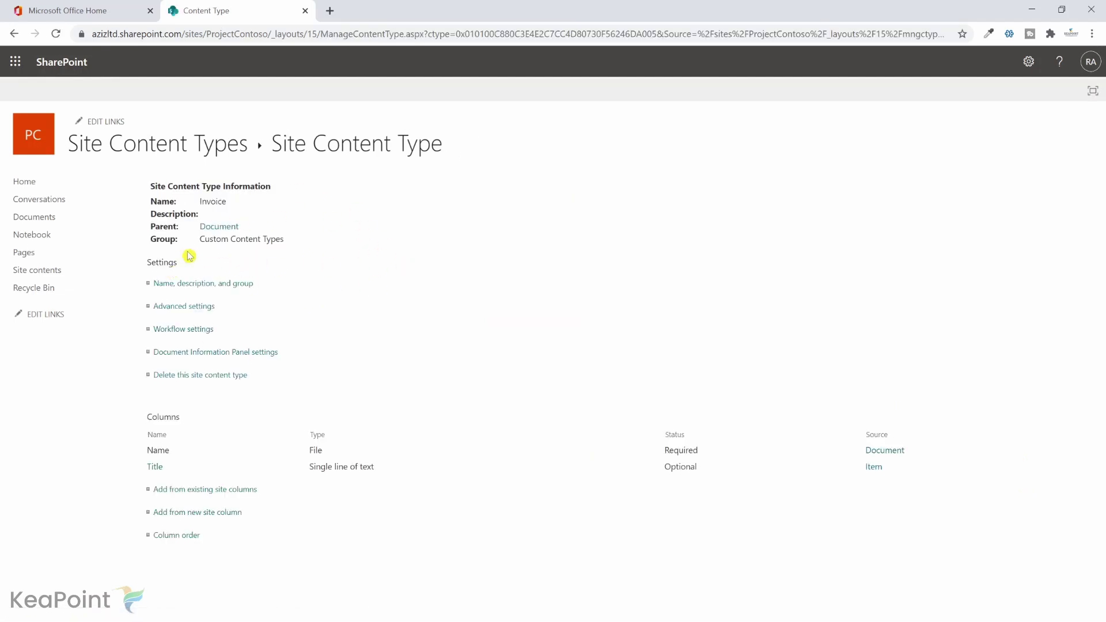
Add the existing Invoice content type from Custom Content Types to the Documents library
left_click(33, 216)
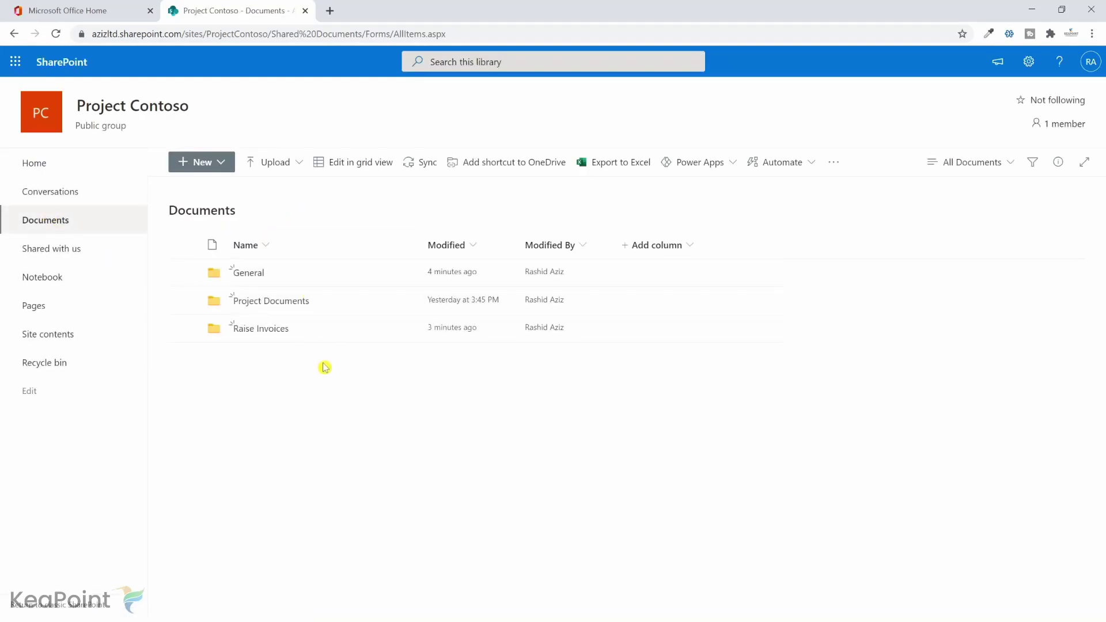
left_click(1029, 63)
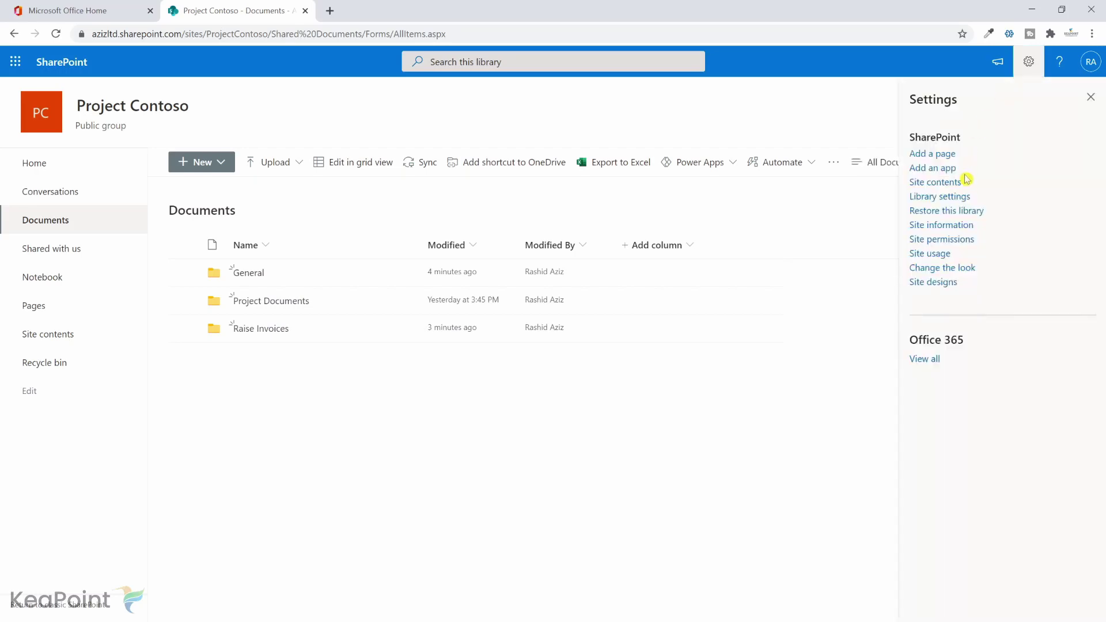
left_click(939, 196)
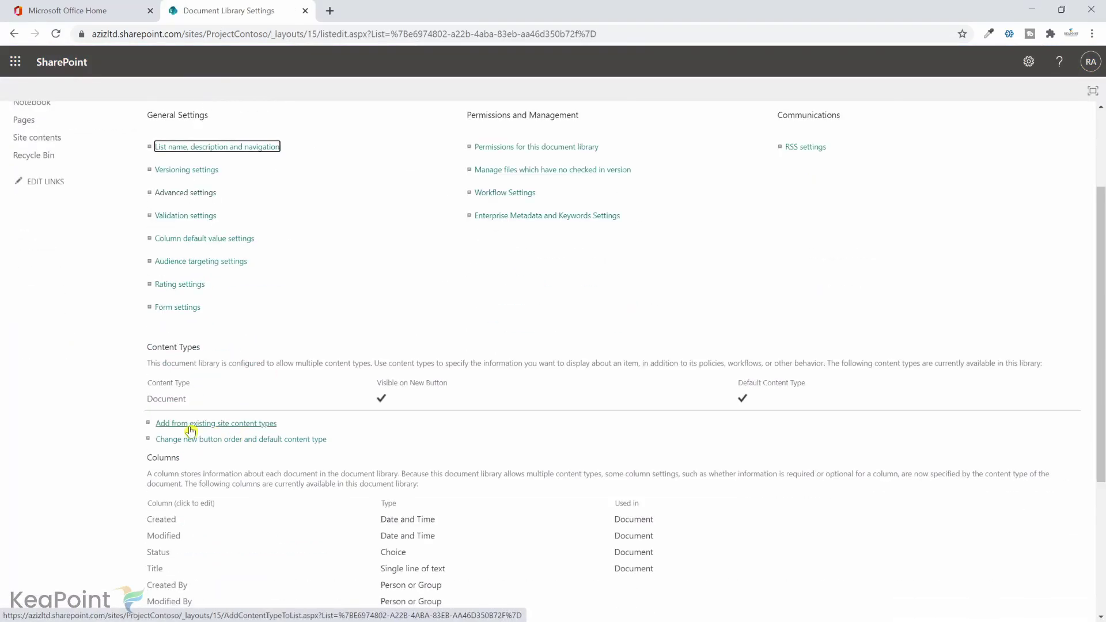
left_click(226, 425)
left_click(500, 204)
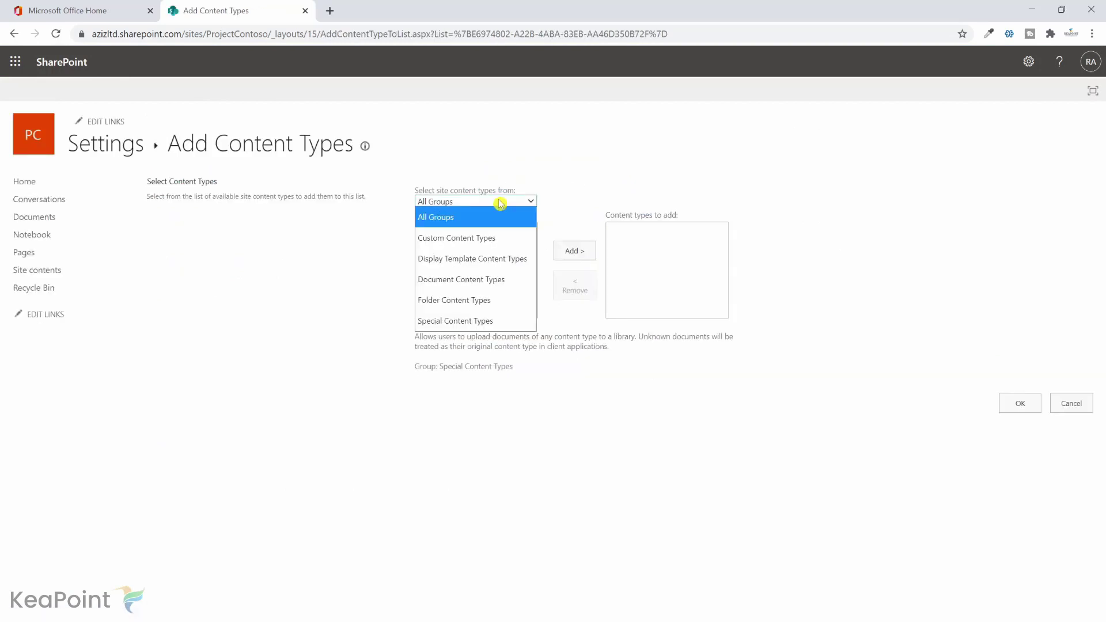
left_click(484, 238)
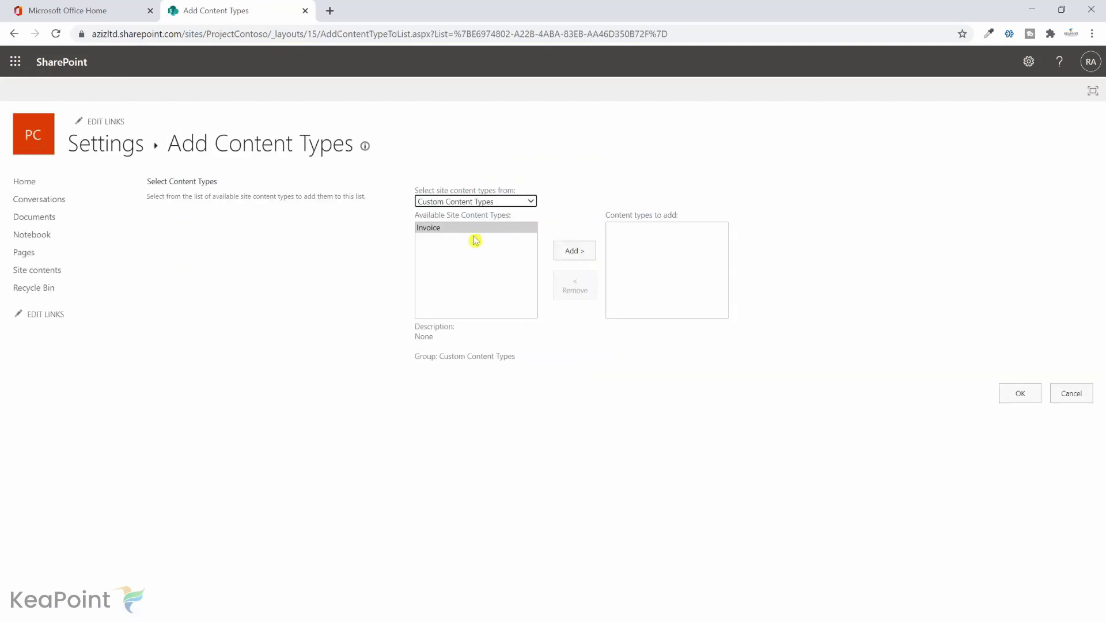
left_click(574, 250)
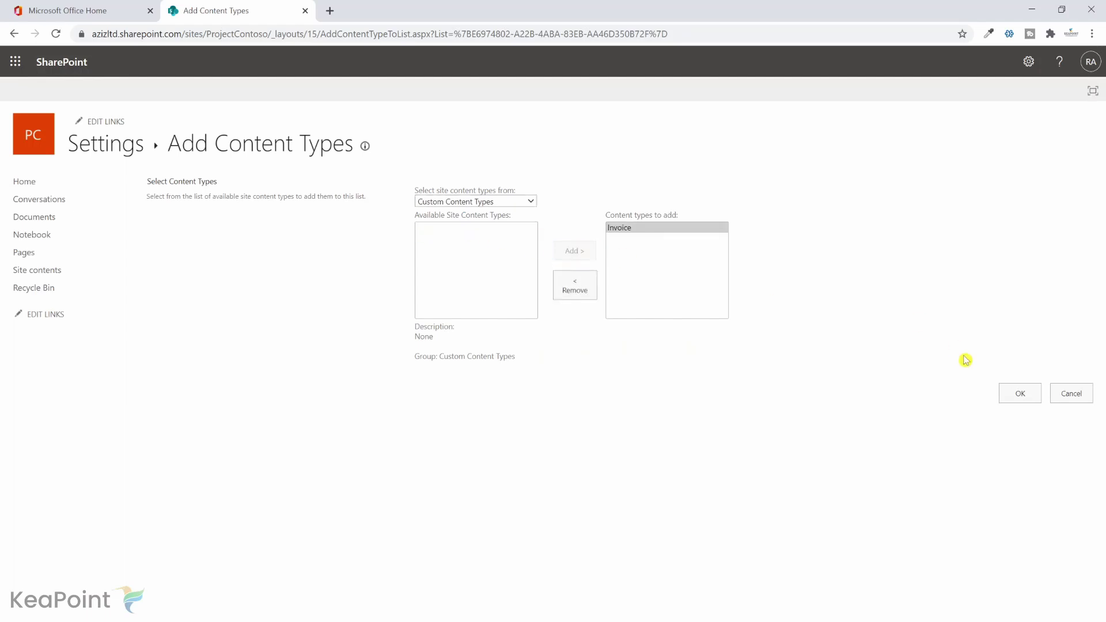
left_click(1019, 395)
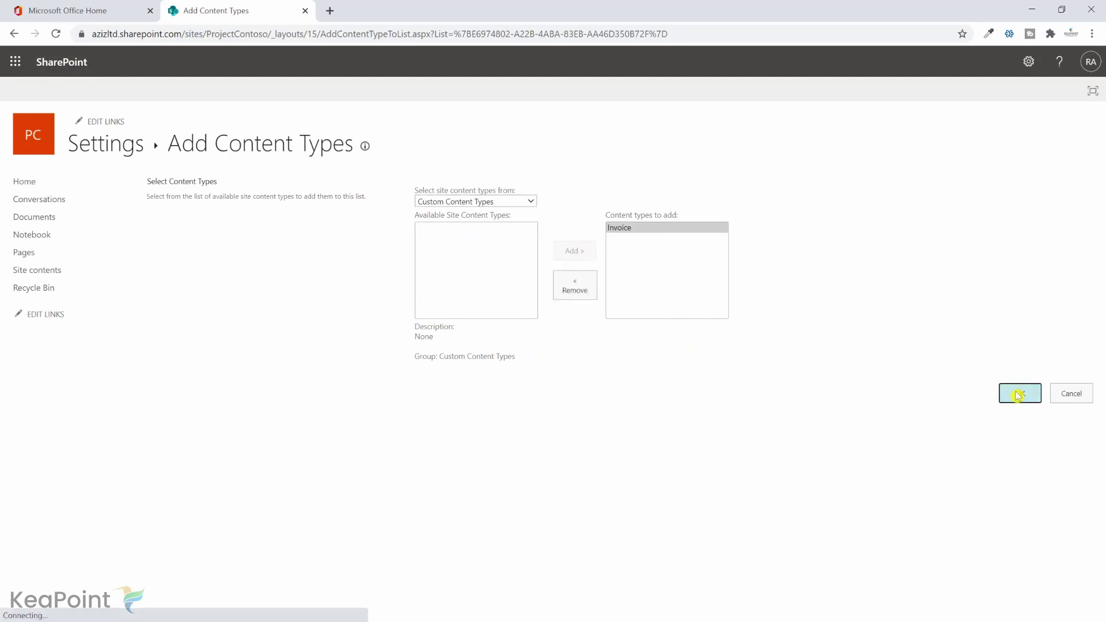
scroll(315, 402, "down", 1)
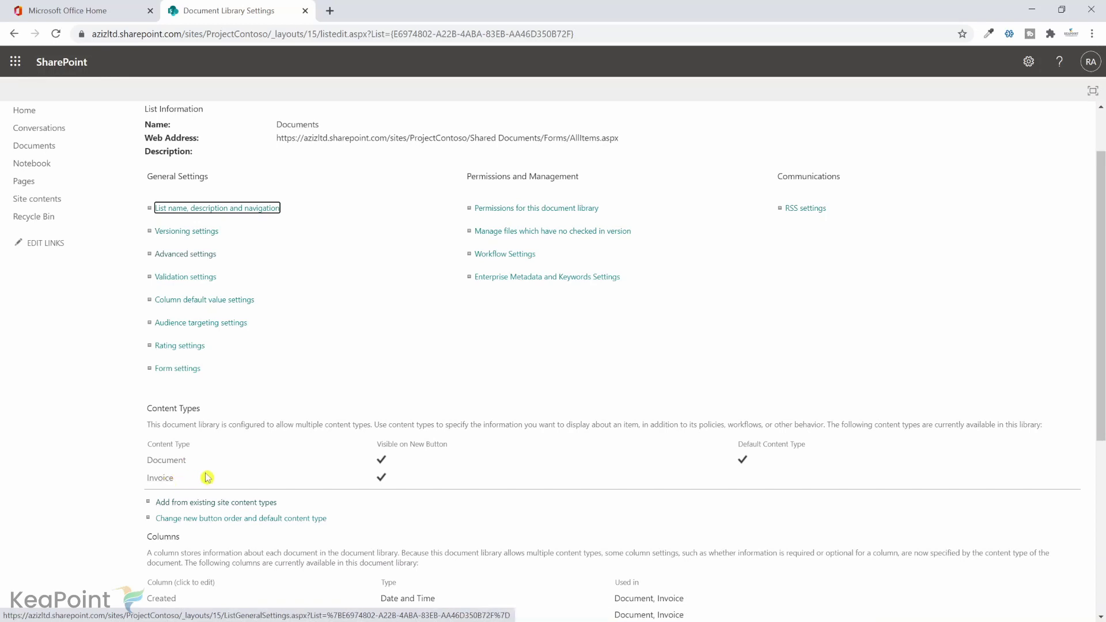
scroll(247, 395, "down", 1)
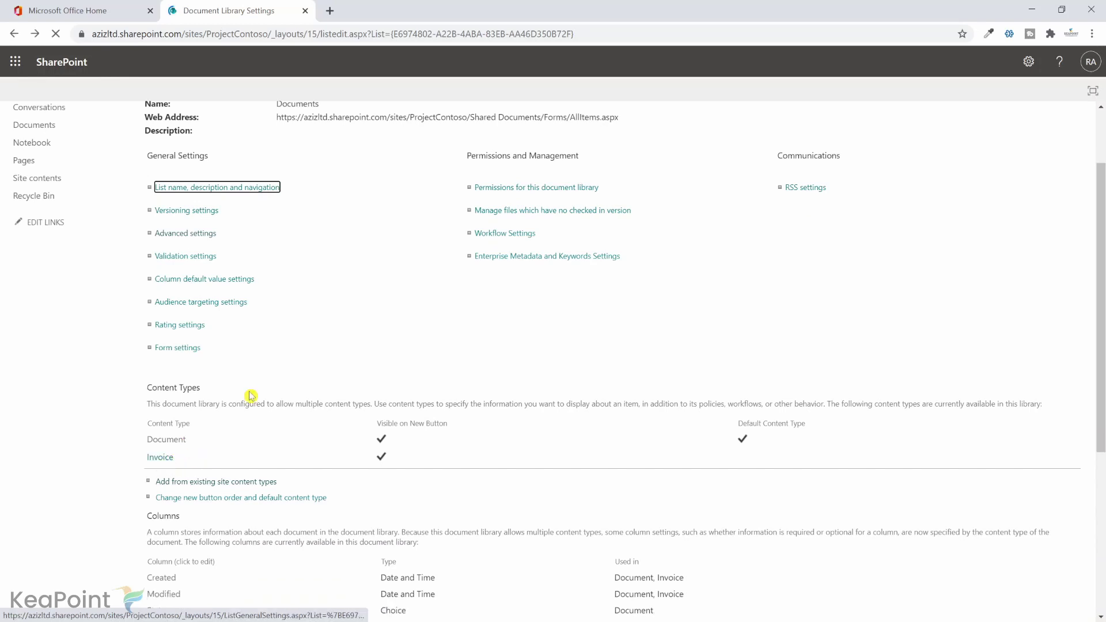
Open the Invoice content type's advanced settings from the library's Content Types list
left_click(161, 458)
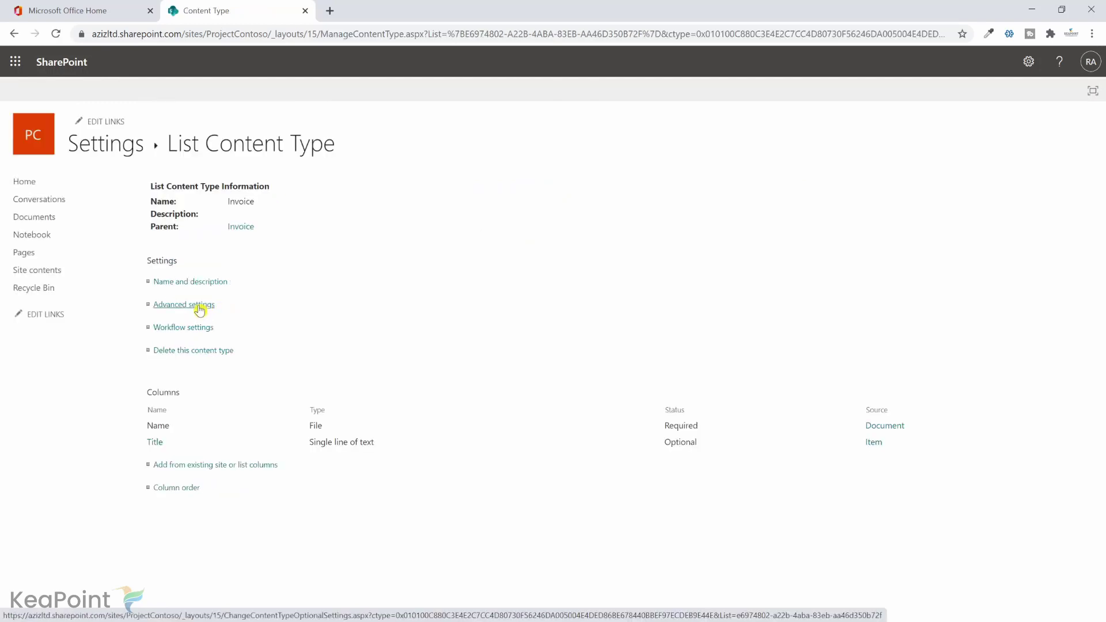
left_click(199, 306)
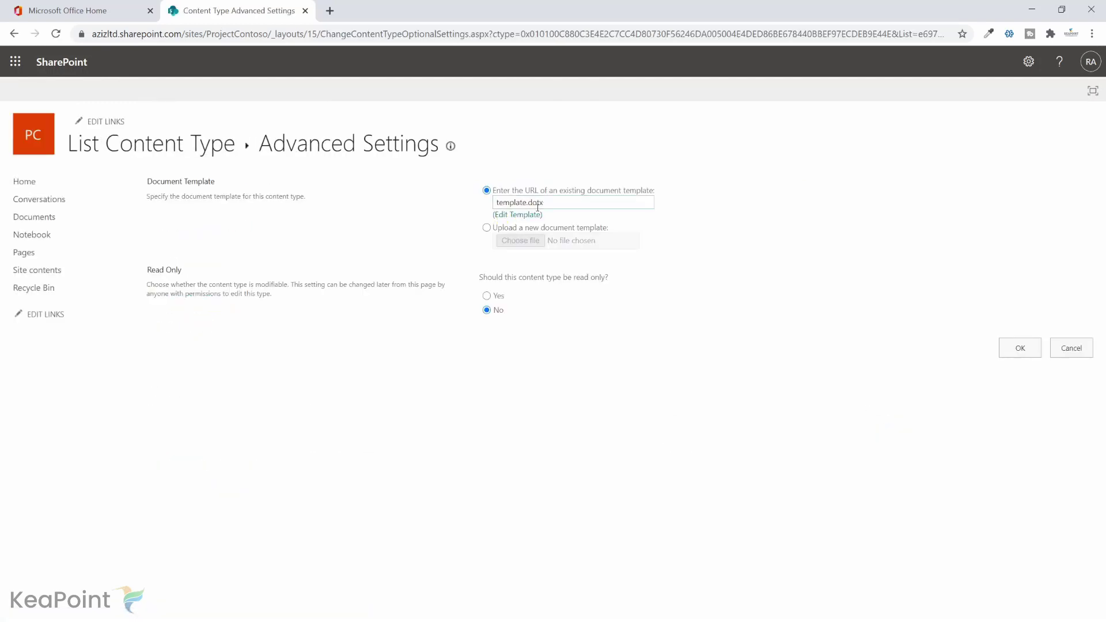
Upload Invoice Template.docx as the Invoice content type's document template
left_click(487, 228)
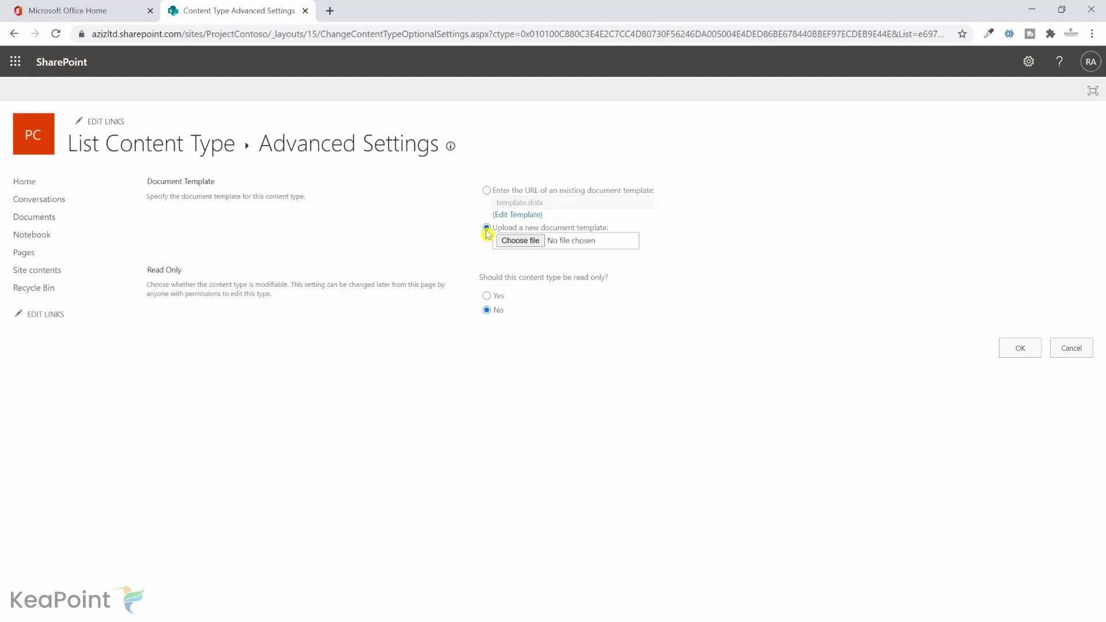
left_click(521, 243)
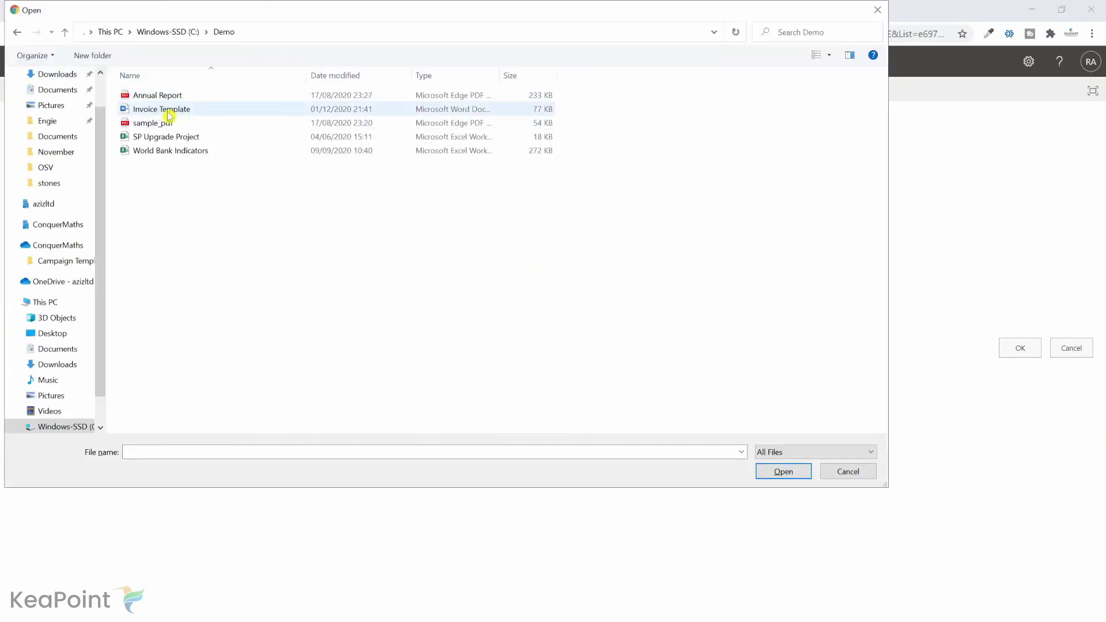
left_click(201, 109)
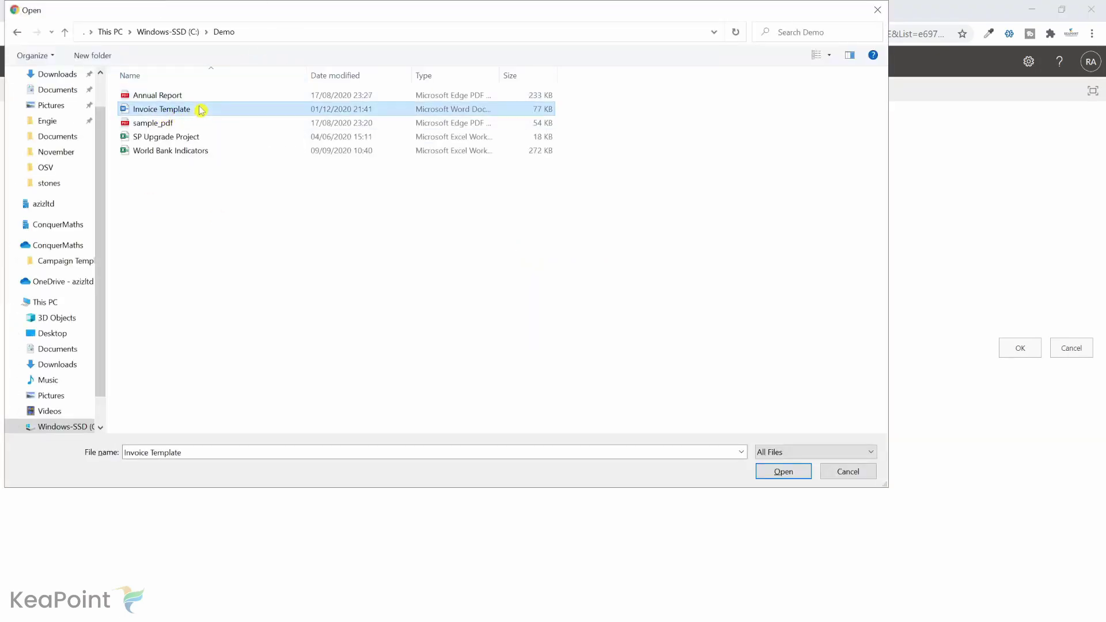
left_click(783, 471)
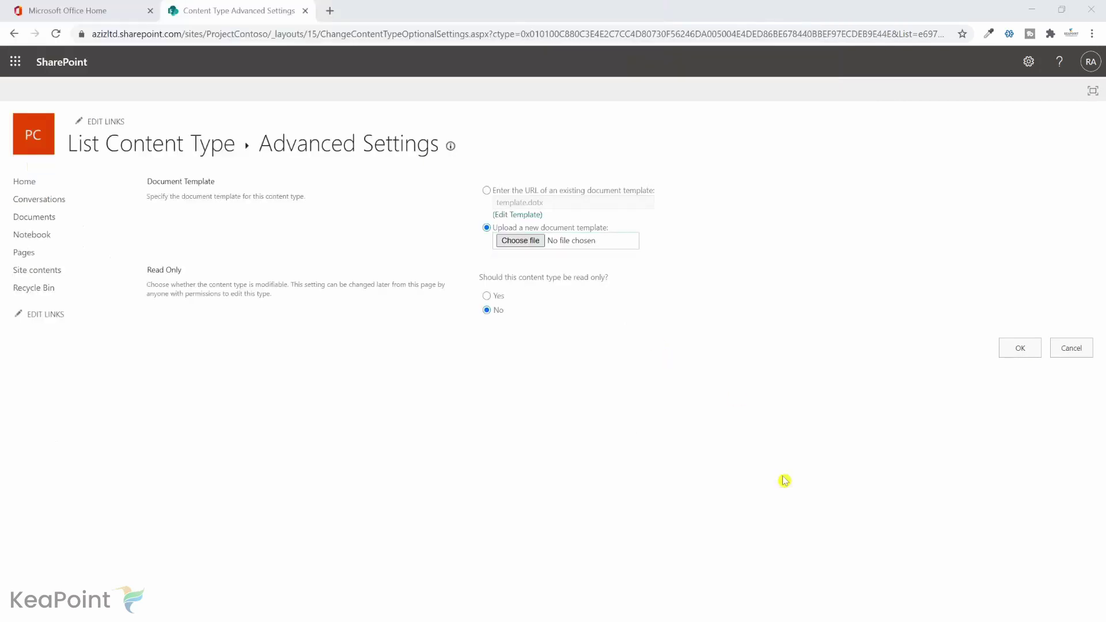
left_click(1018, 349)
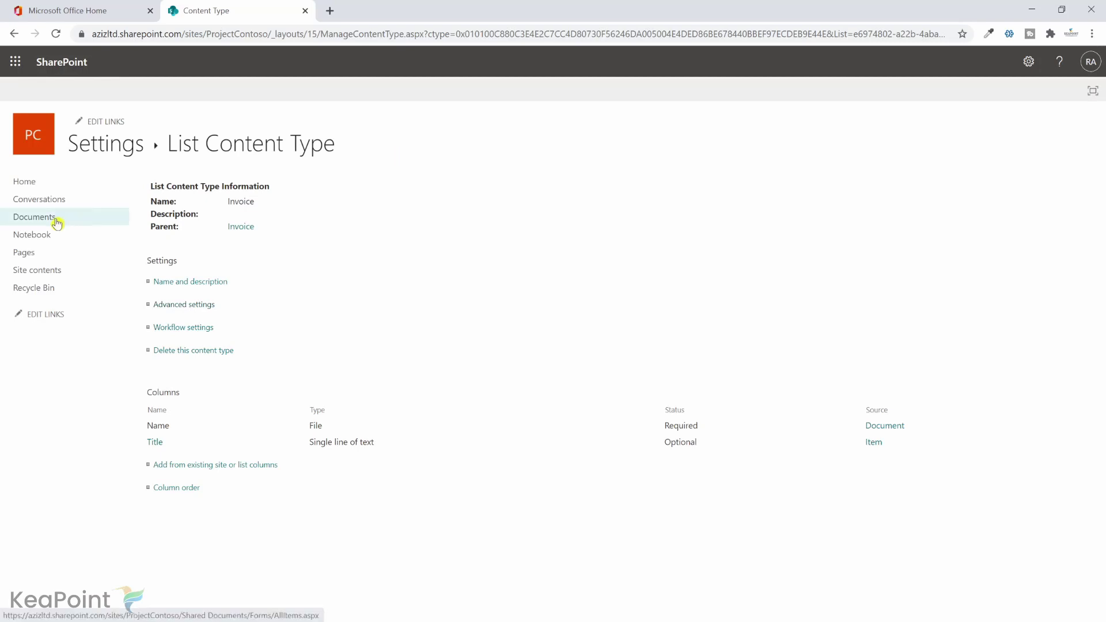
Check that the Documents library's New menu offers Invoice alongside Document
left_click(35, 217)
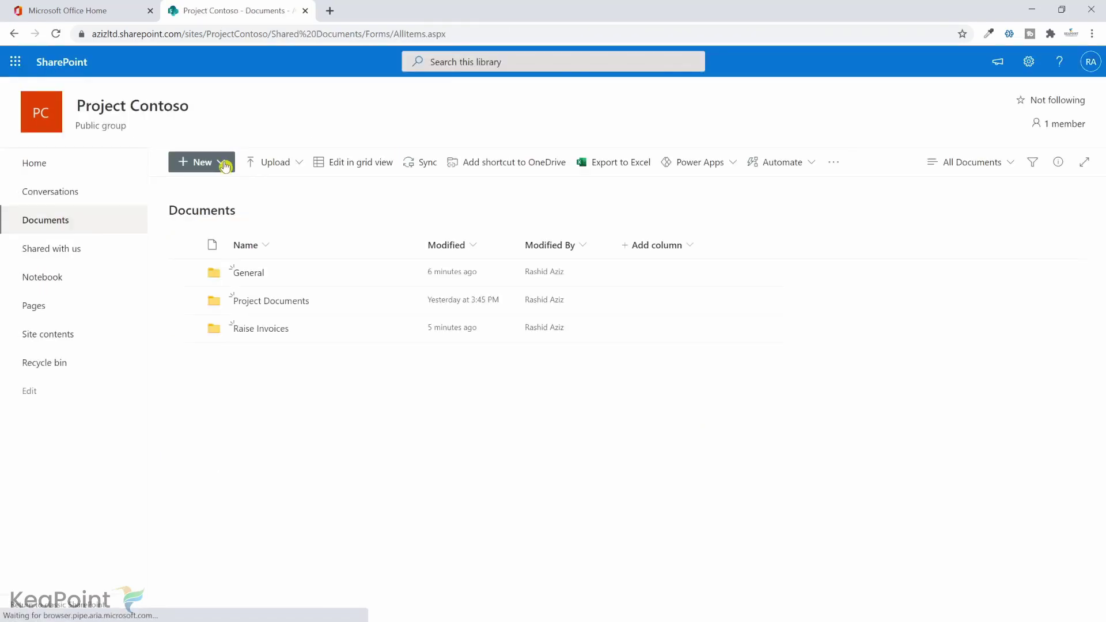
left_click(223, 162)
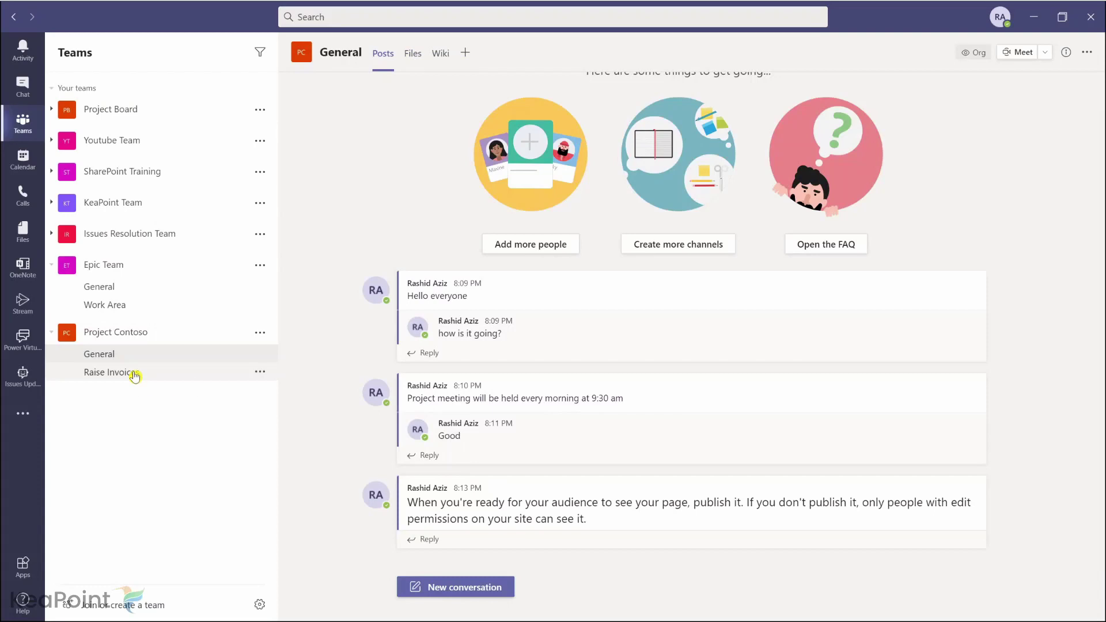
Create '0001' from the Invoice template in the Raise Invoices channel's files
left_click(112, 372)
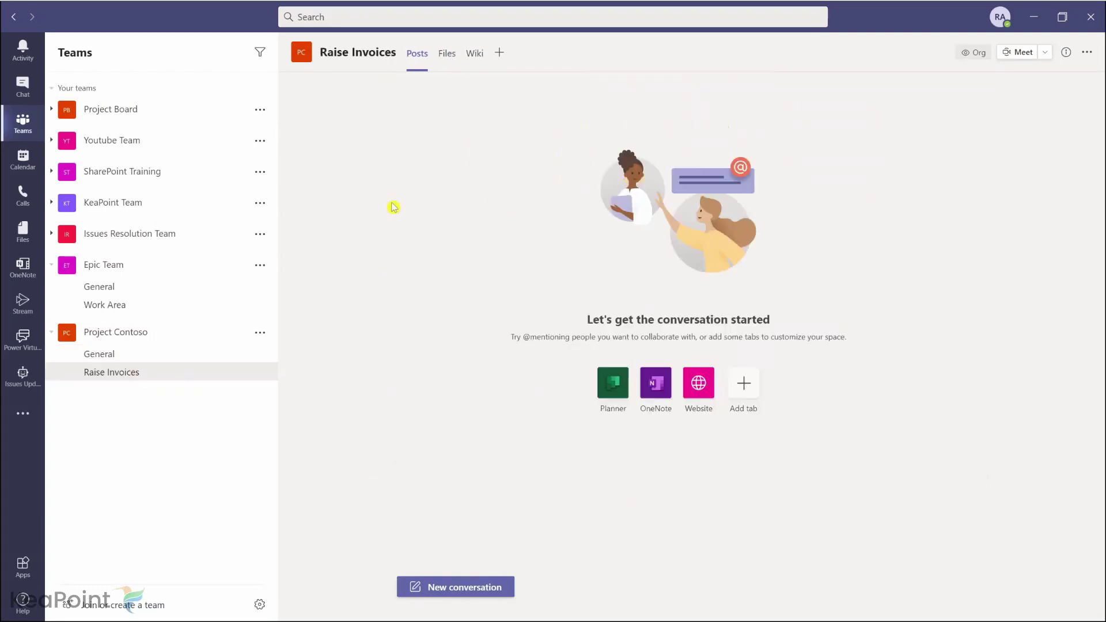
left_click(447, 54)
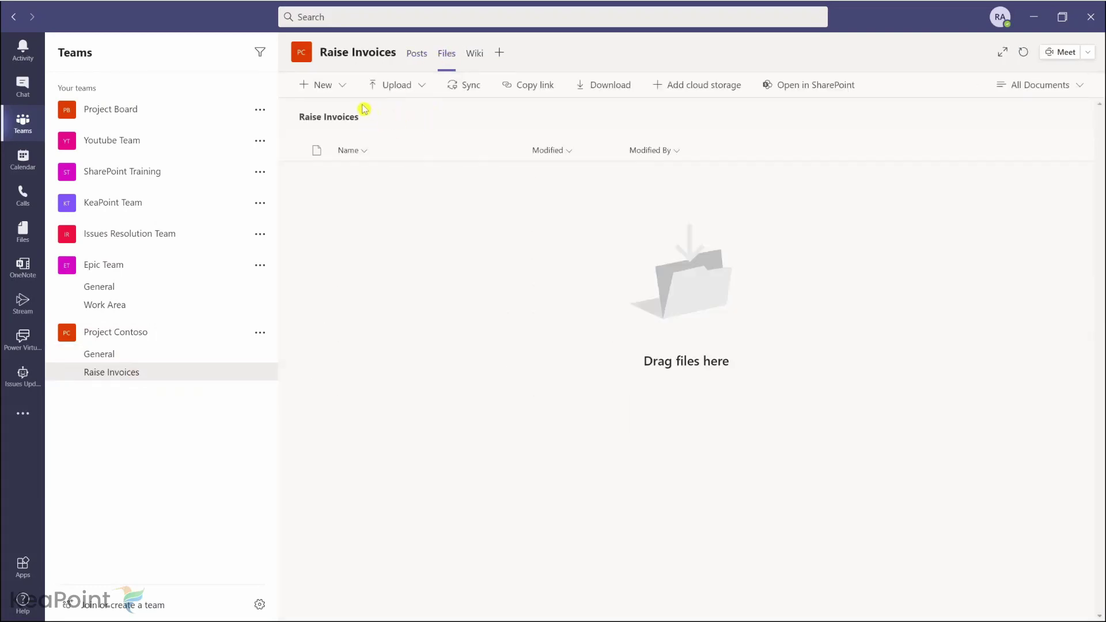
left_click(341, 85)
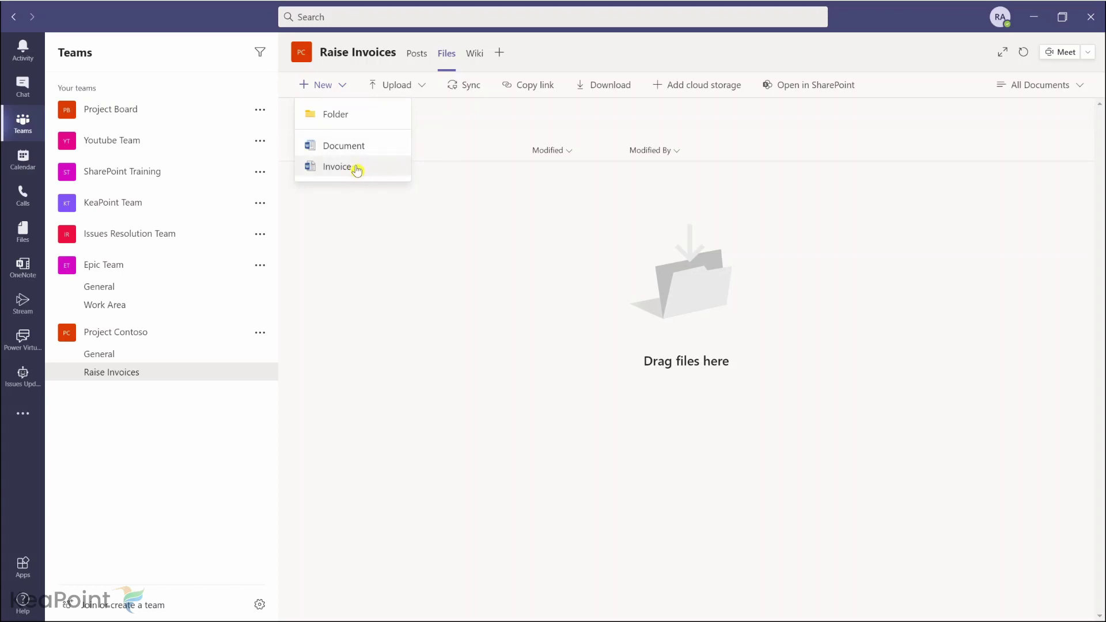
left_click(355, 169)
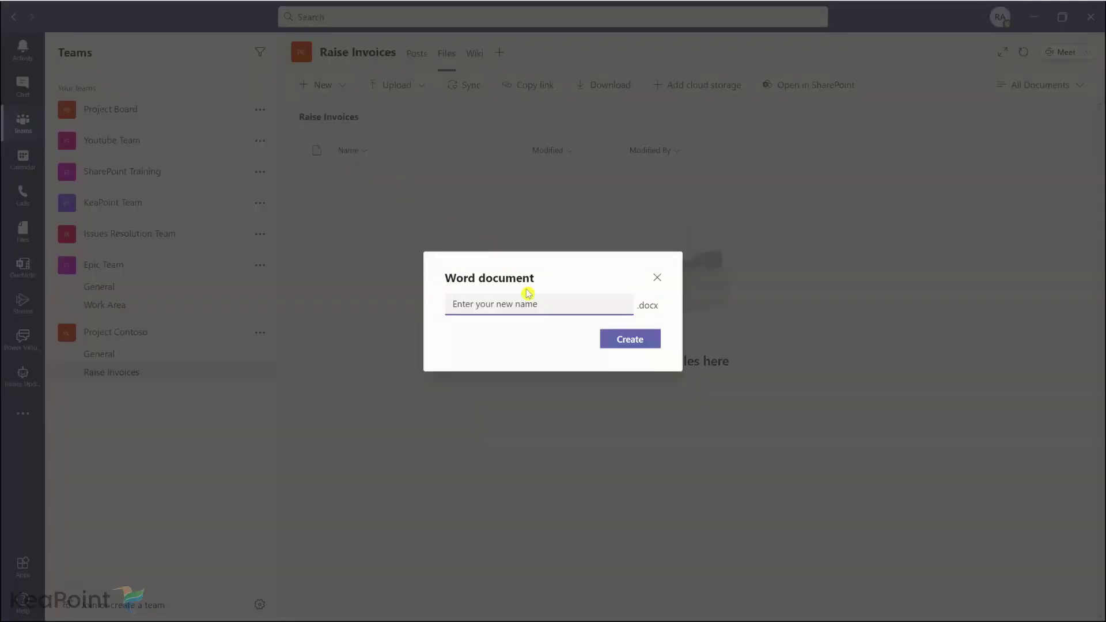
type("00")
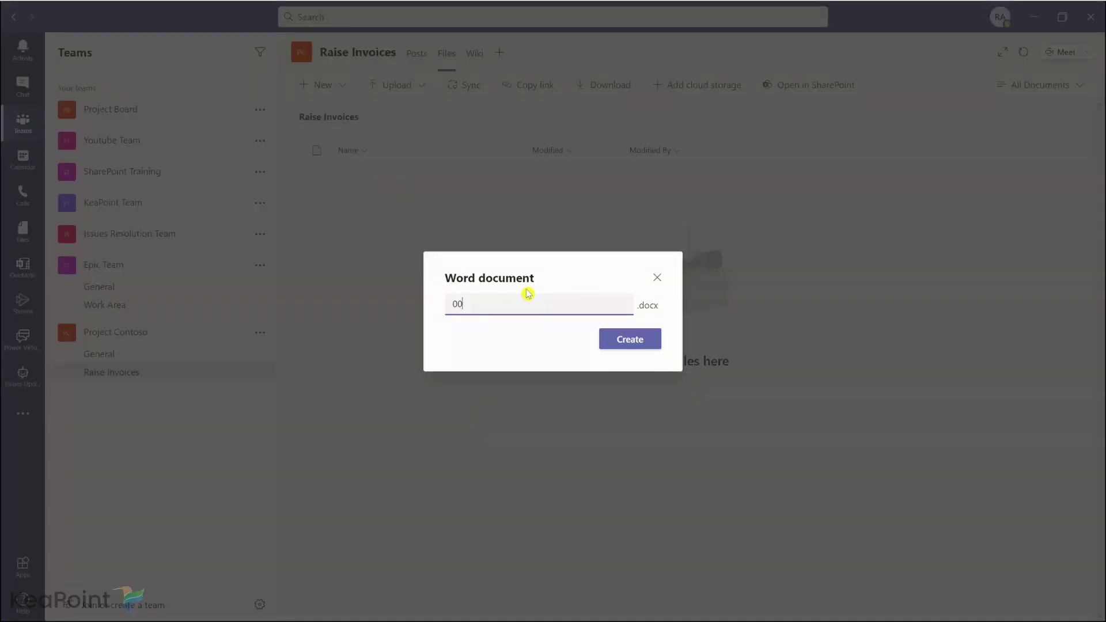
type("01")
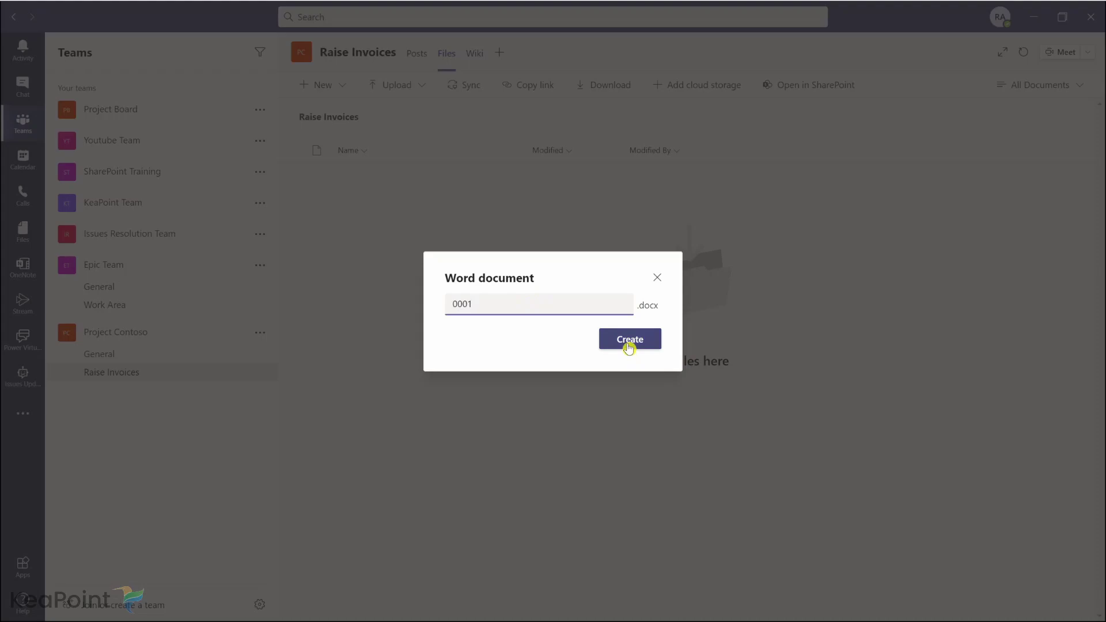
left_click(629, 338)
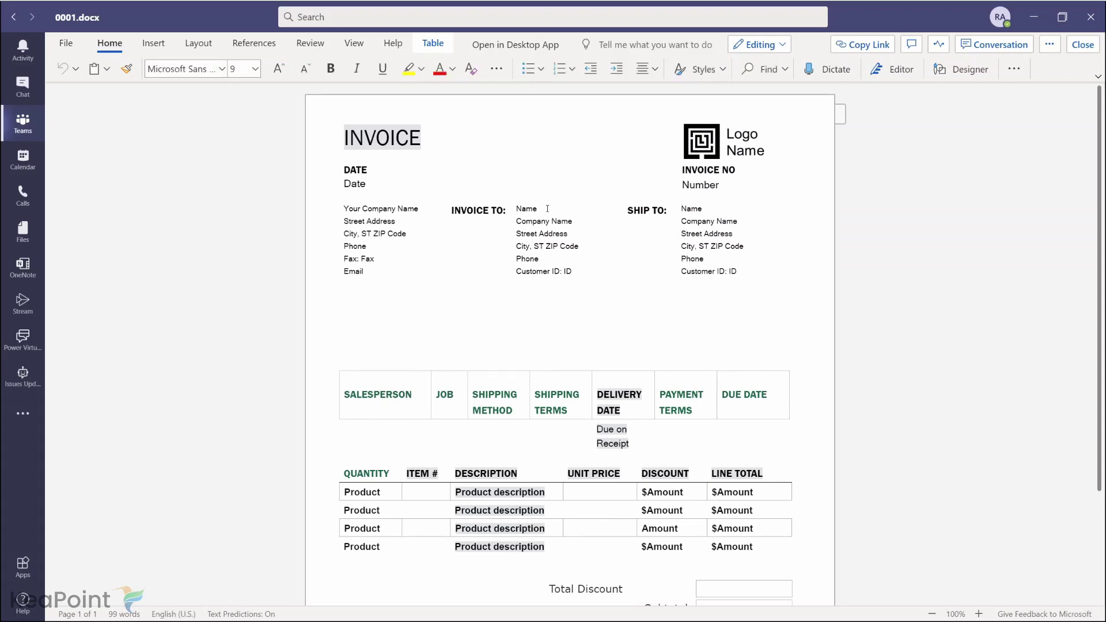
Enter Alex under INVOICE TO and 100 as the Total, then close the invoice
left_click(527, 208)
type("Alex")
scroll(610, 497, "down", 3)
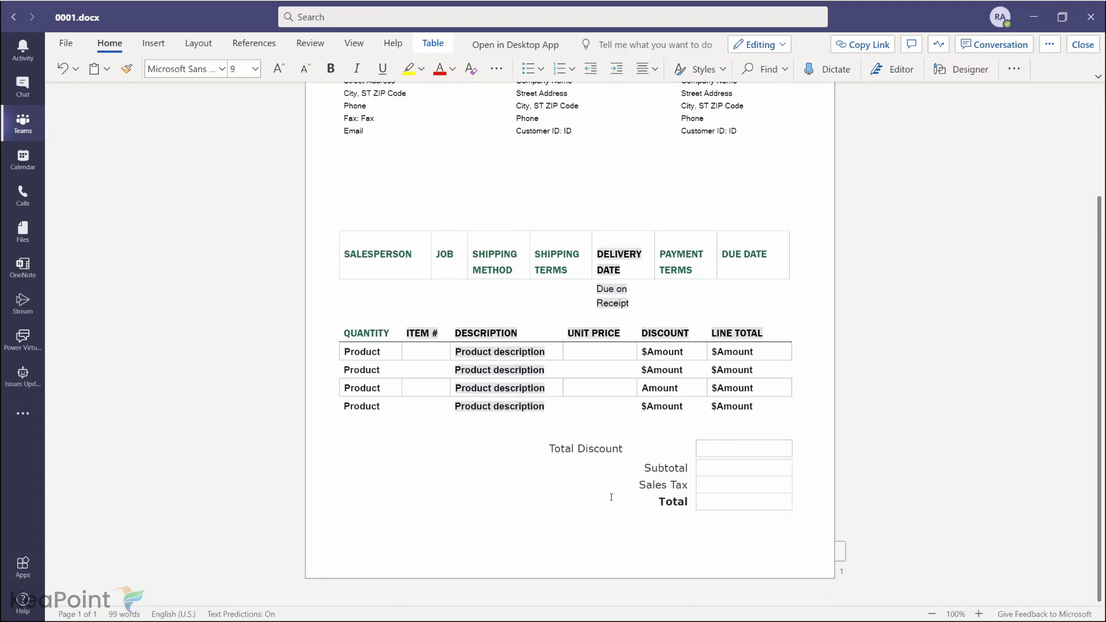
left_click(725, 502)
type("100")
scroll(812, 292, "up", 1)
scroll(812, 292, "up", 3)
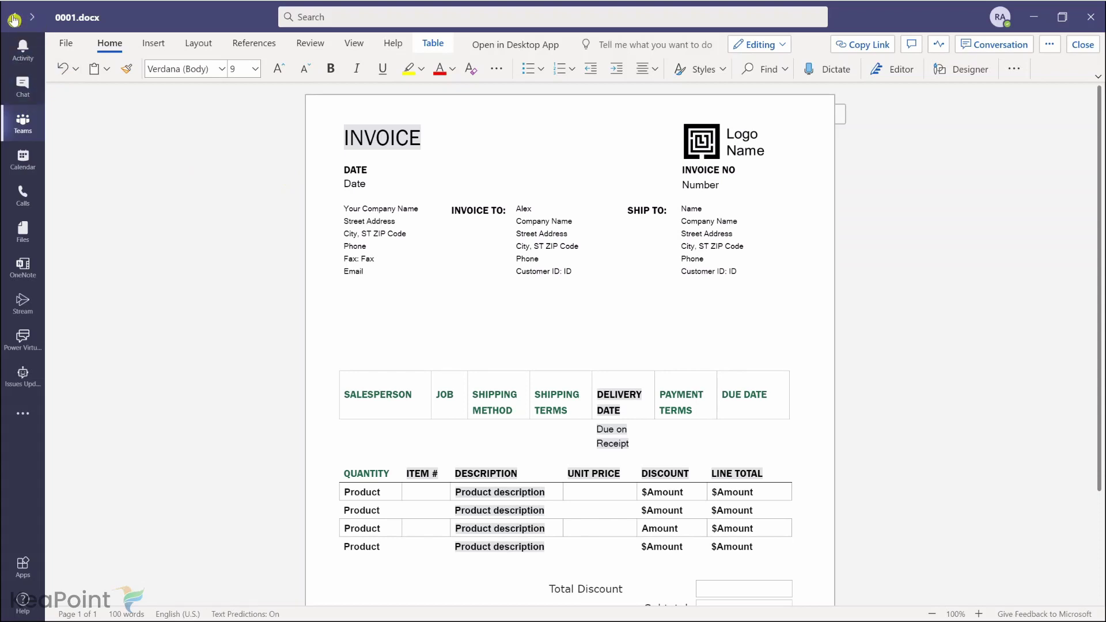
left_click(14, 17)
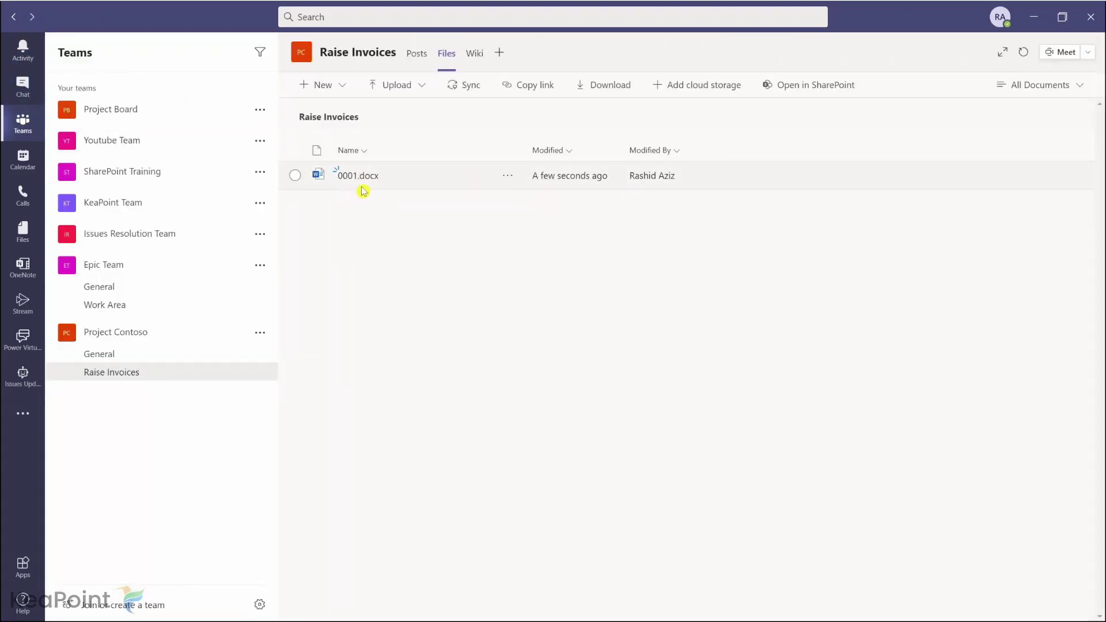
mouse_move(414, 176)
left_click(357, 176)
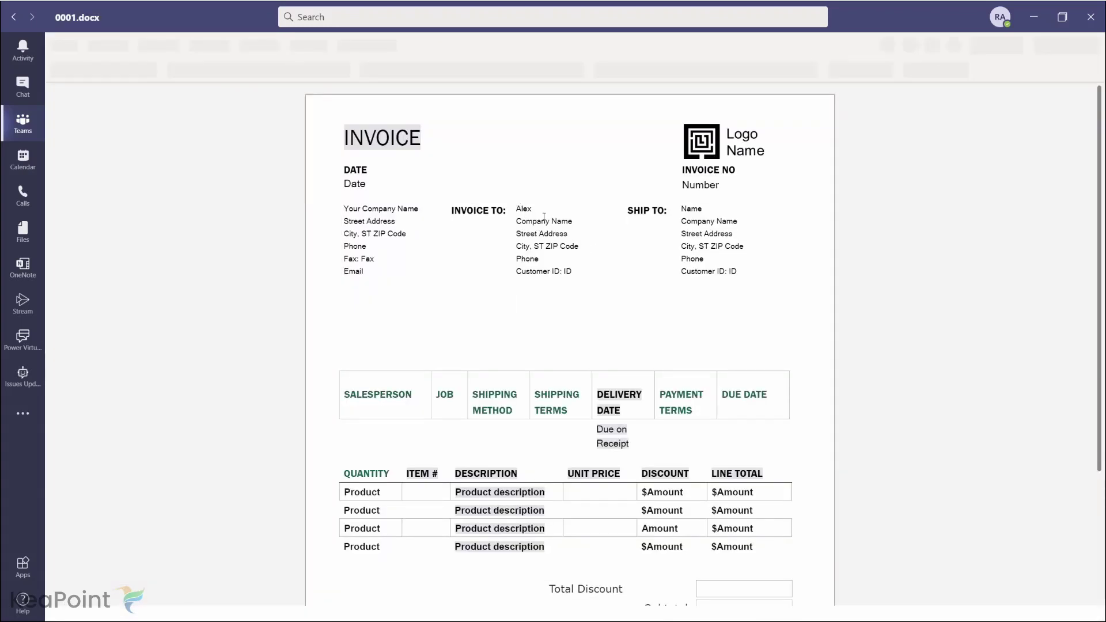
scroll(784, 516, "up", 1)
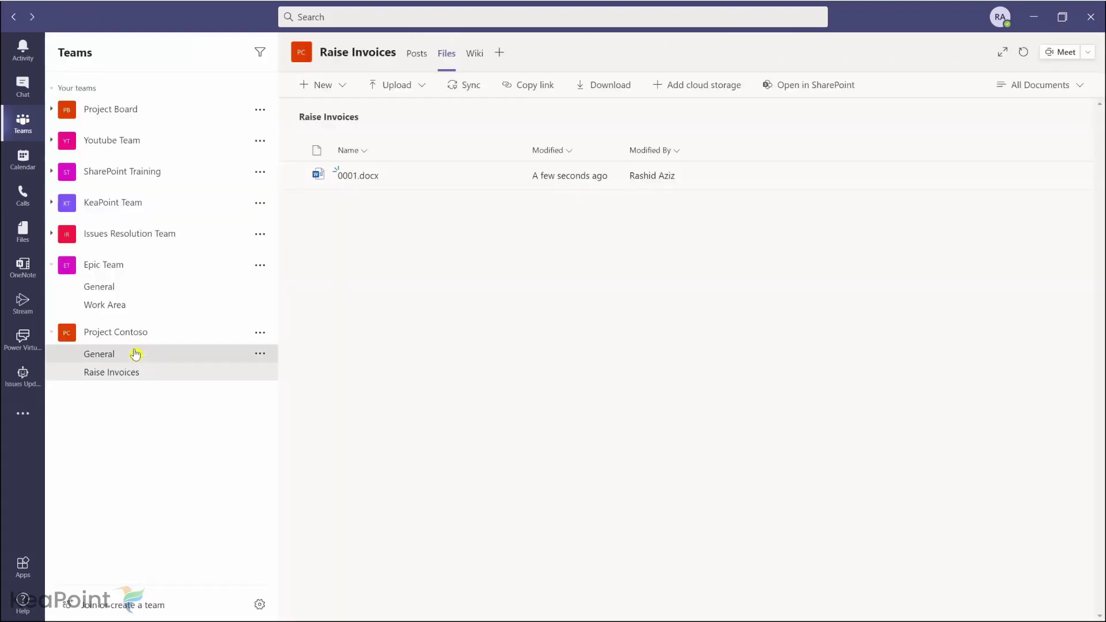
left_click(99, 353)
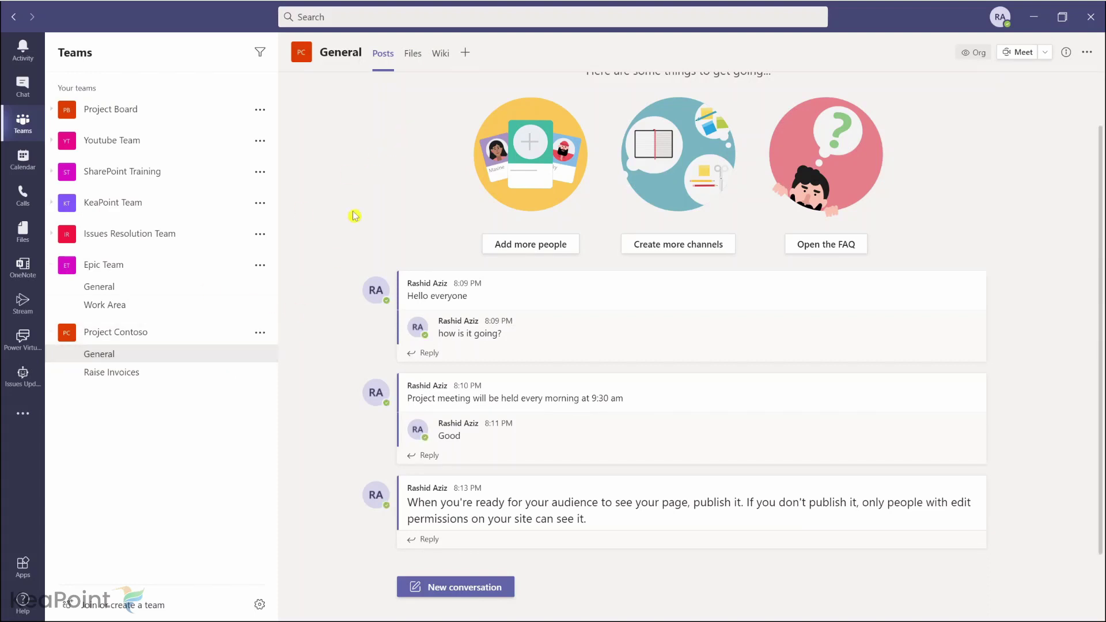
Confirm the General channel's New menu lists Folder, Document and Invoice
left_click(413, 54)
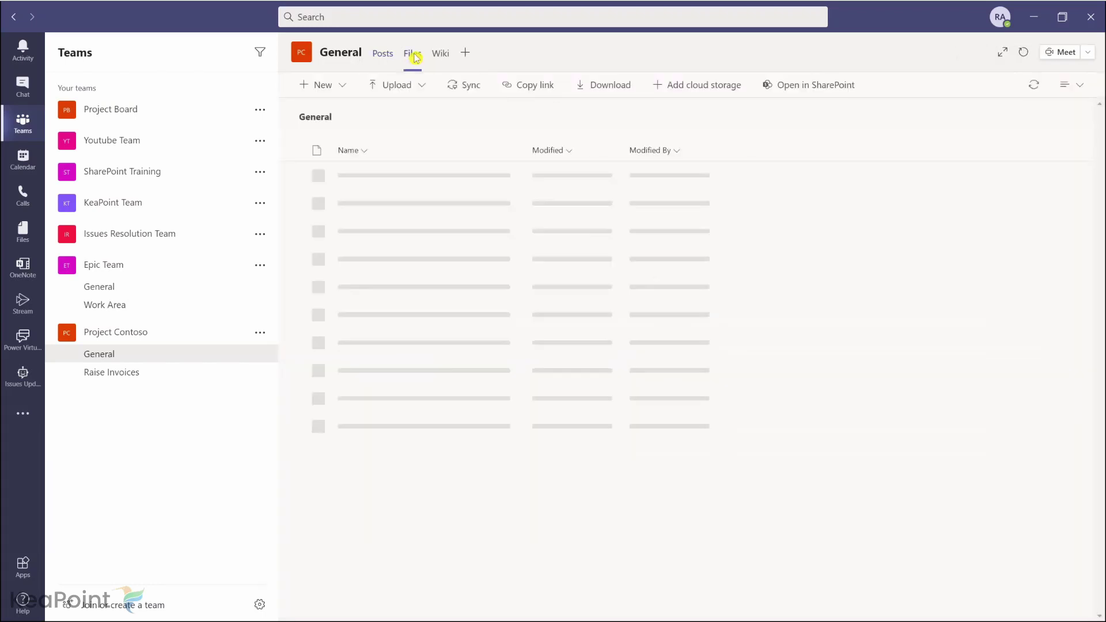
left_click(342, 86)
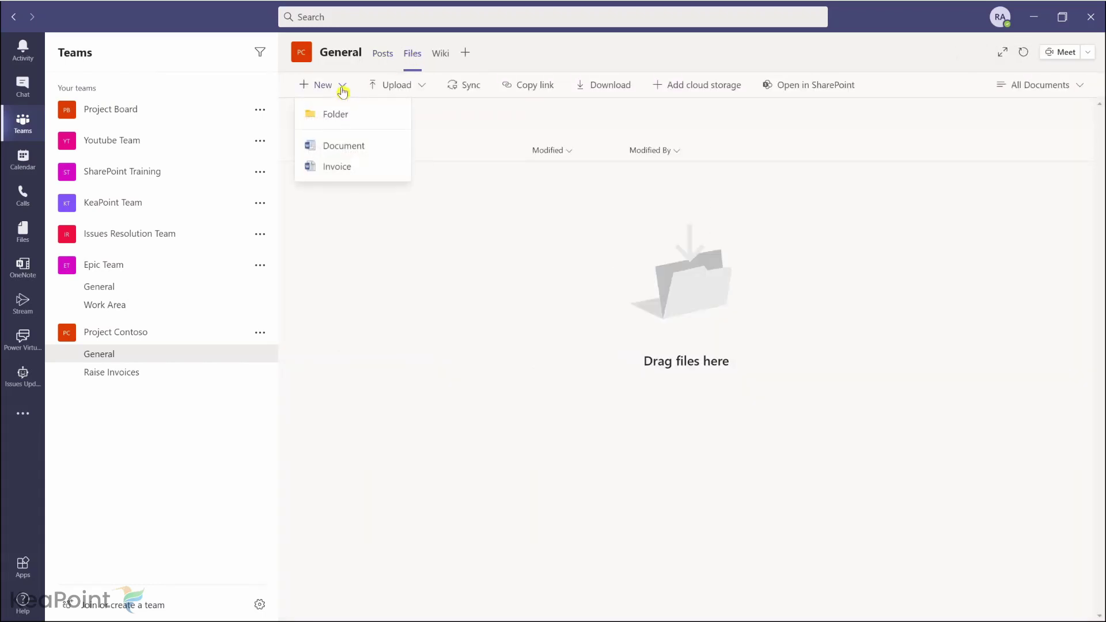
left_click(354, 170)
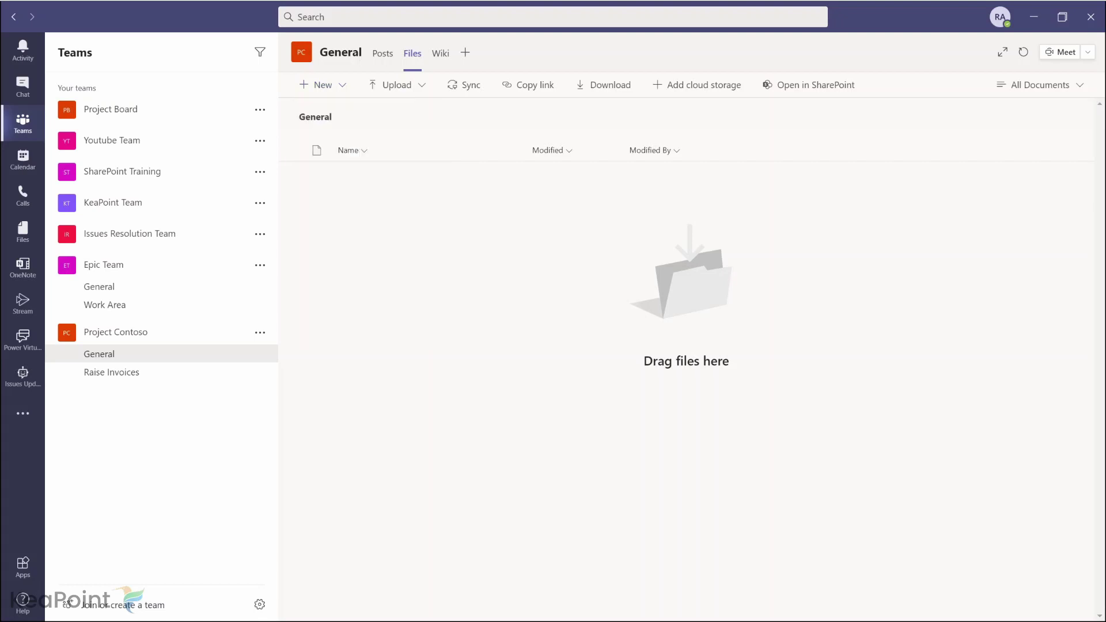